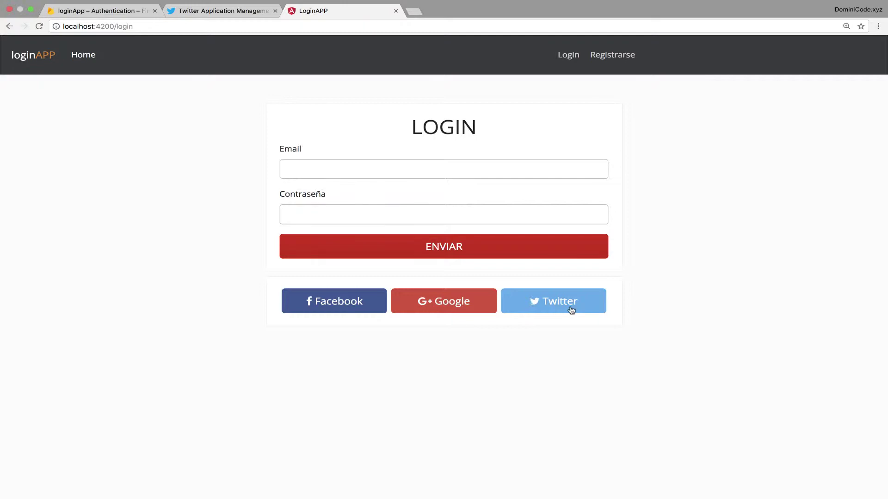
- Switch to Twitter Application Management at apps.twitter.com and start creating a new app
click(217, 14)
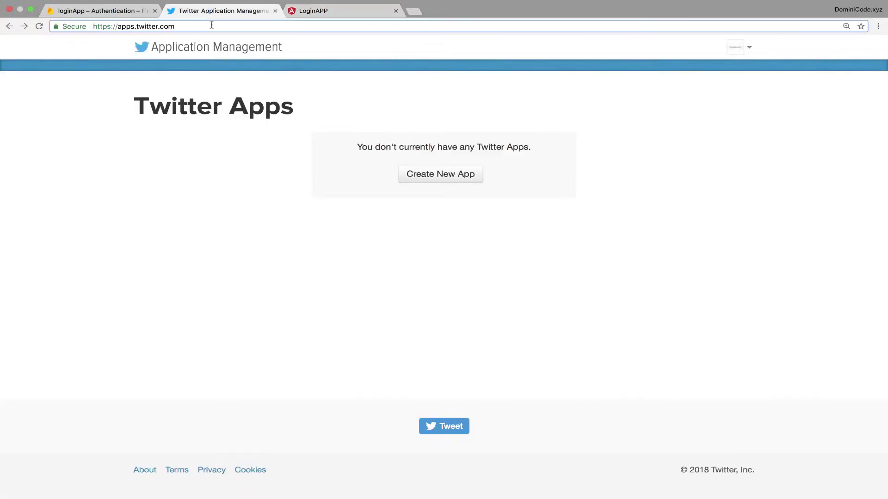
drag(175, 26, 112, 27)
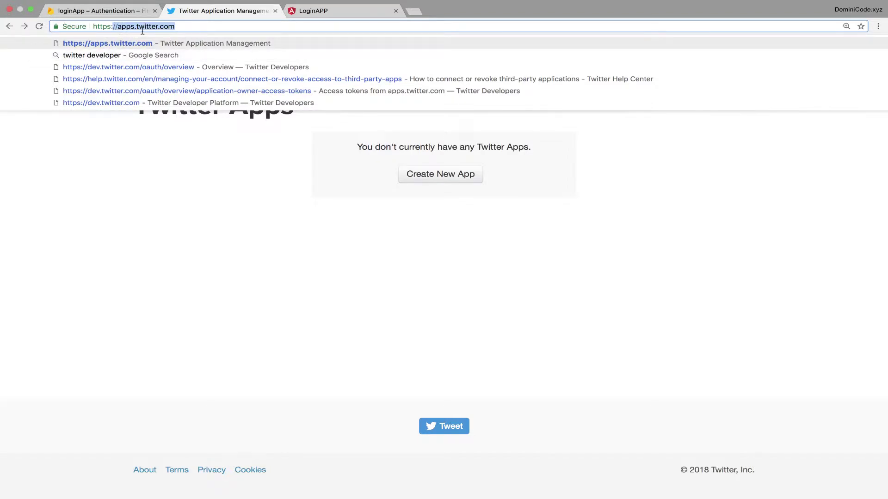
click(252, 192)
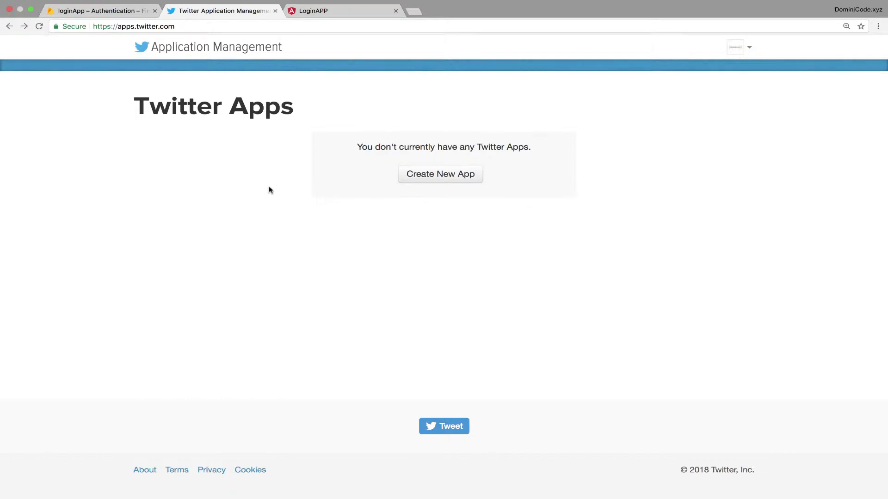
click(447, 177)
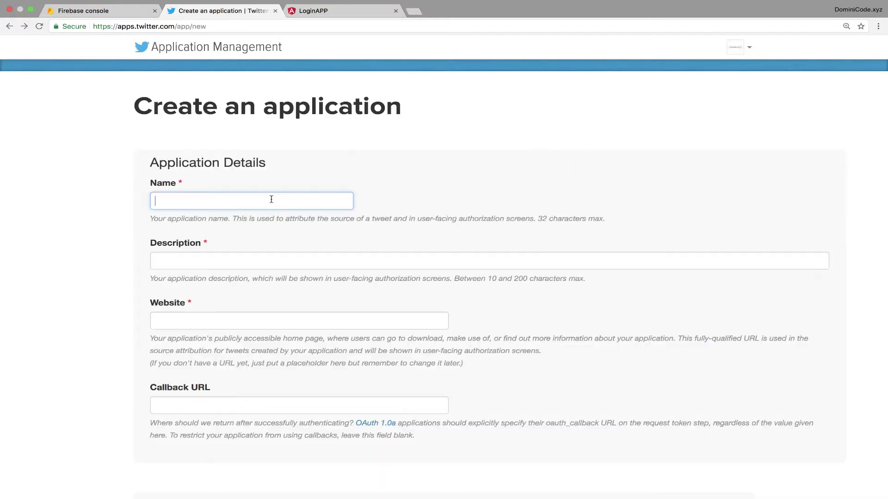
- Name the new Twitter application DominiCode
text(D)
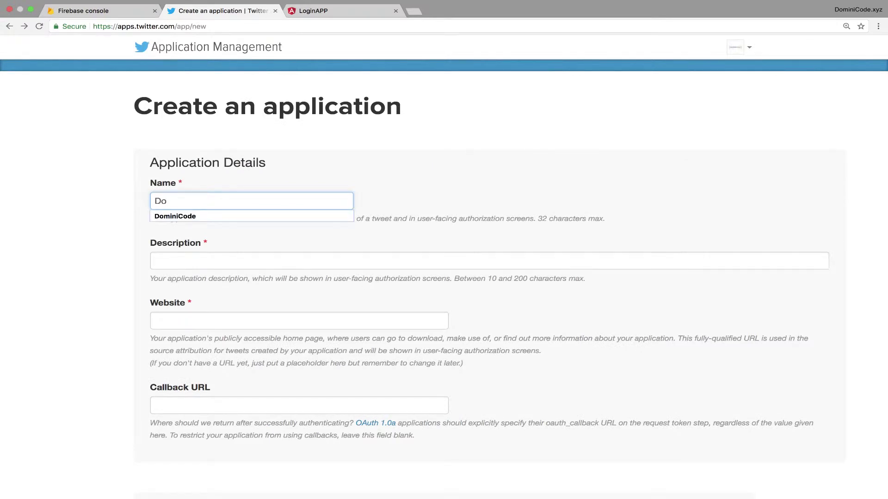
text(o)
key(Down)
key(Tab)
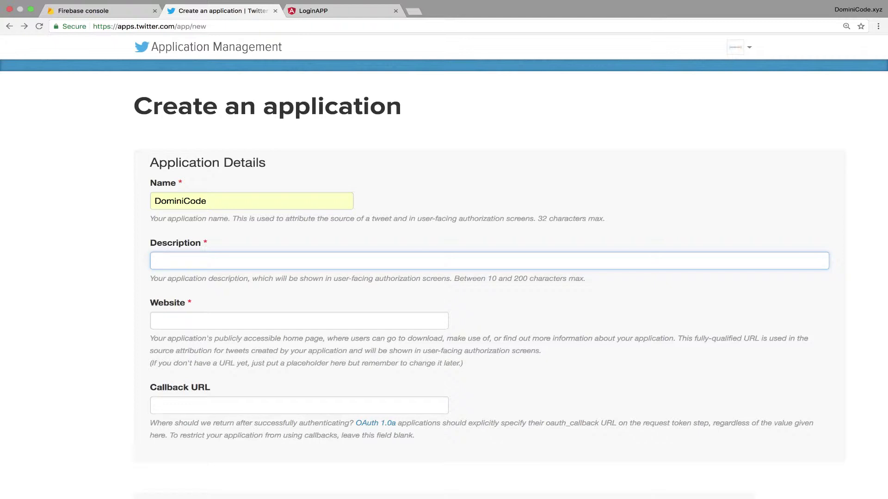
- Enter "Aplicación de login con Twitter" as the application's description
text(Aplicacion)
text(ó)
text( de logi)
text(n con Titte)
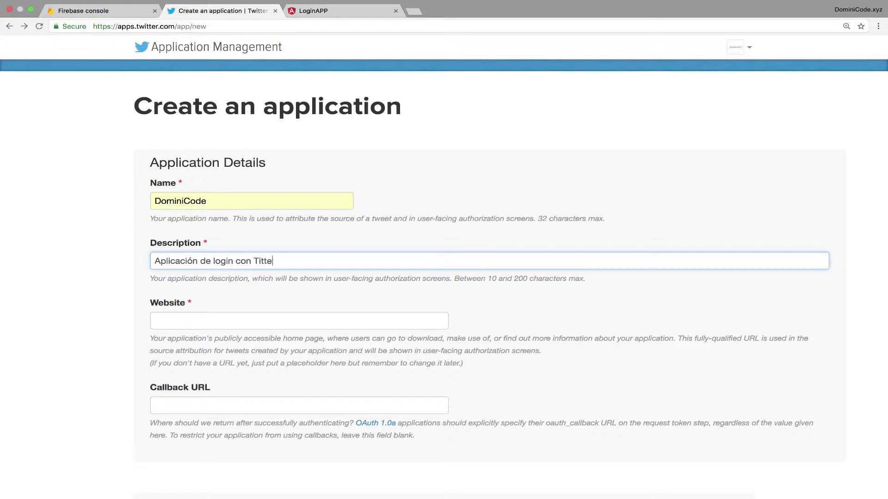
key(BackSpace)
click(256, 320)
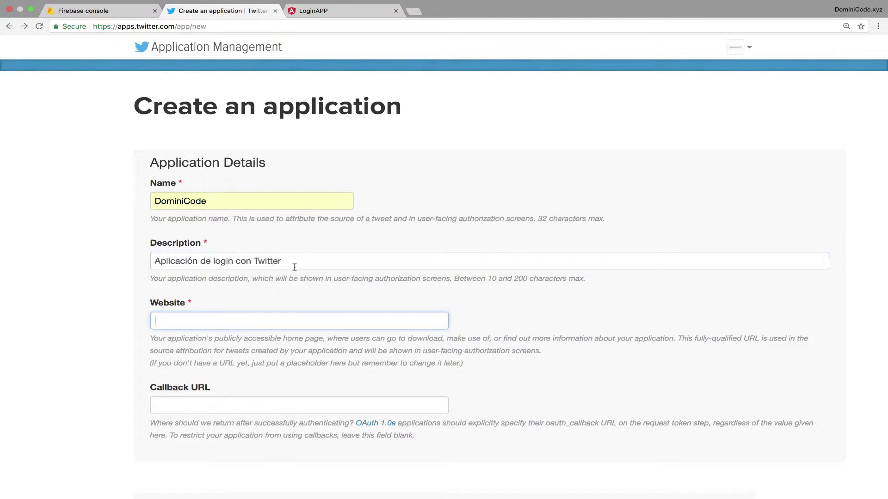
scroll(197, 302, down, 1)
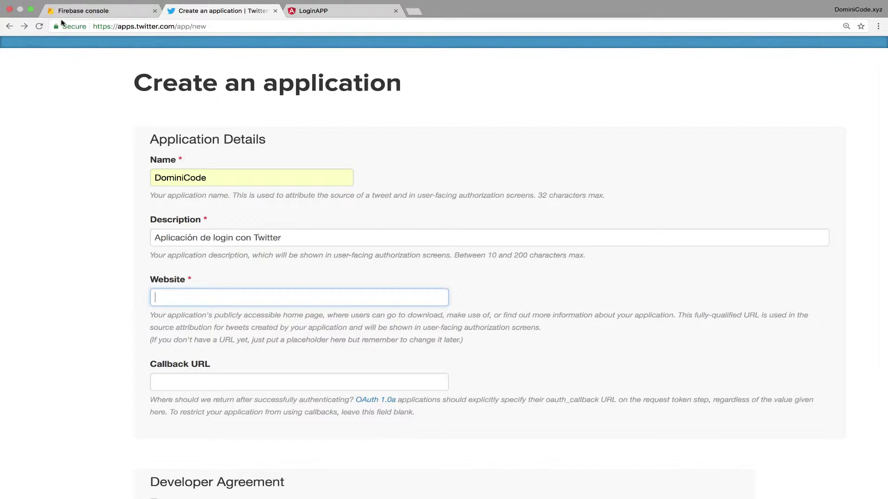
- Switch to the Firebase console and open the loginApp project's authentication sign-in methods
click(78, 10)
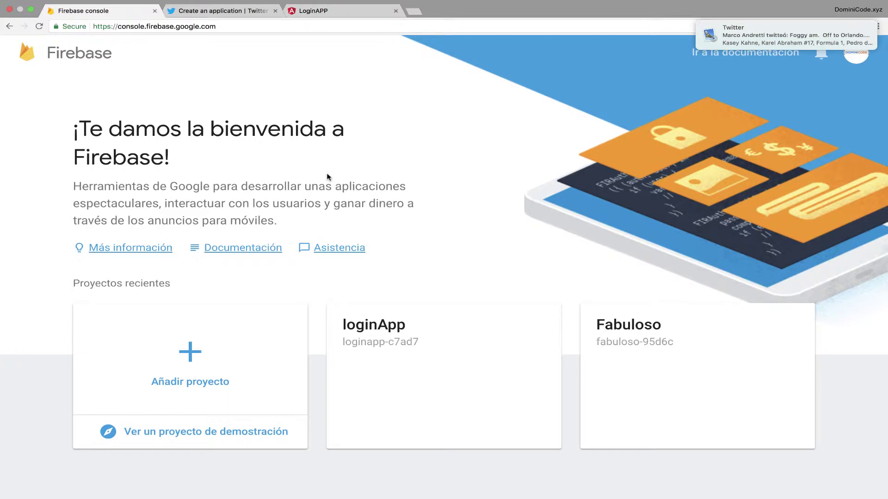
scroll(296, 273, down, 2)
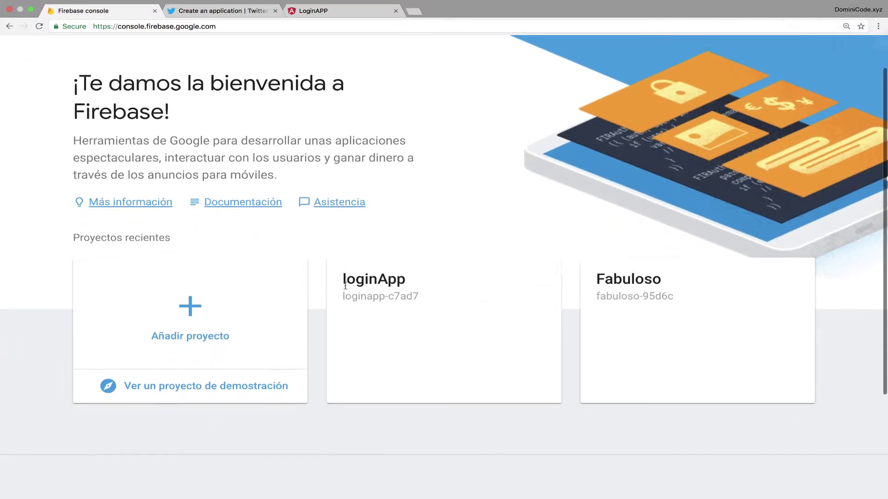
click(371, 271)
click(371, 271)
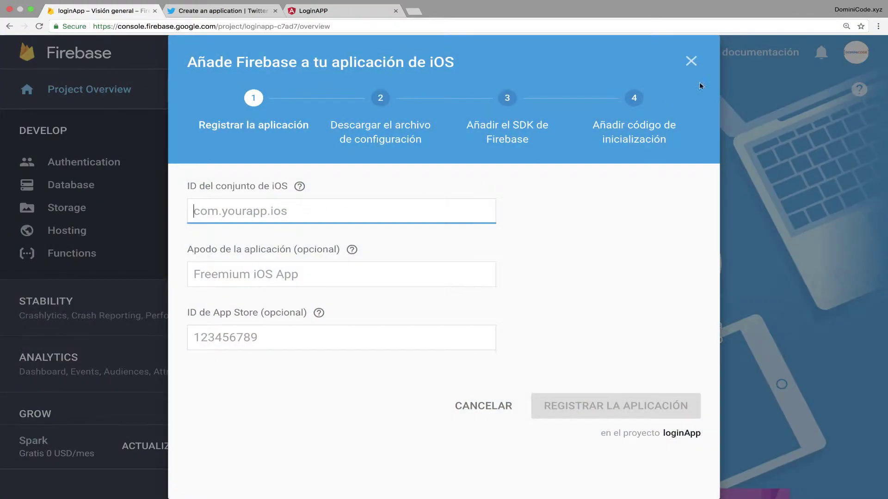
click(690, 60)
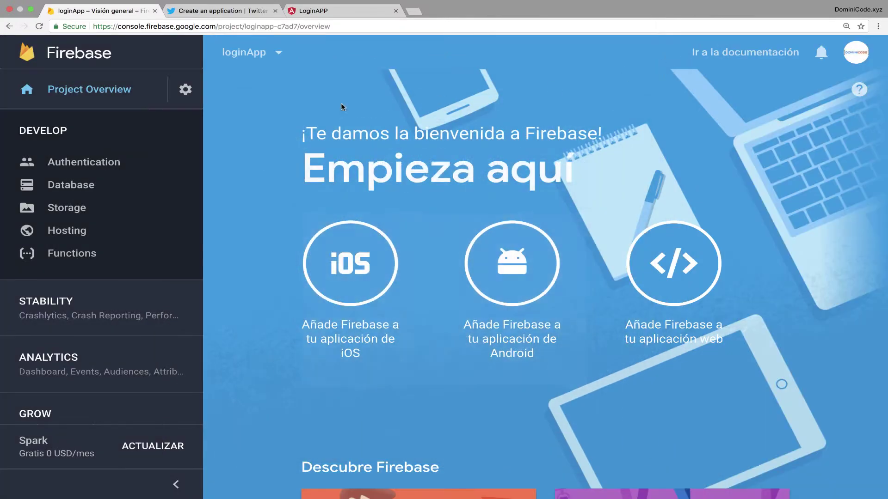
click(90, 164)
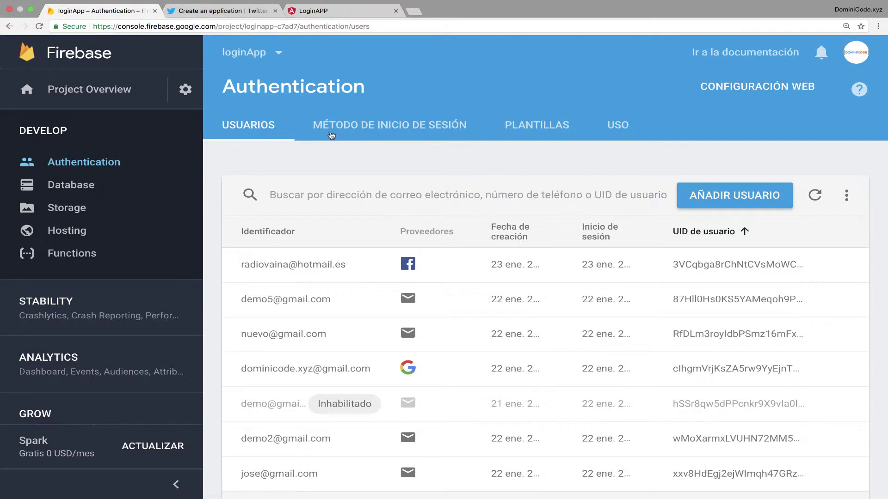
click(395, 126)
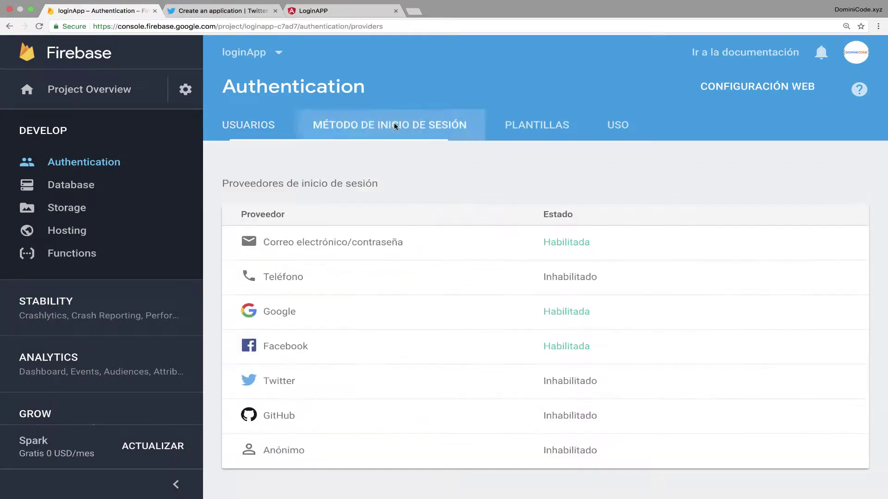
- Switch on the Twitter sign-in provider in its settings and copy its callback URL
scroll(384, 152, down, 3)
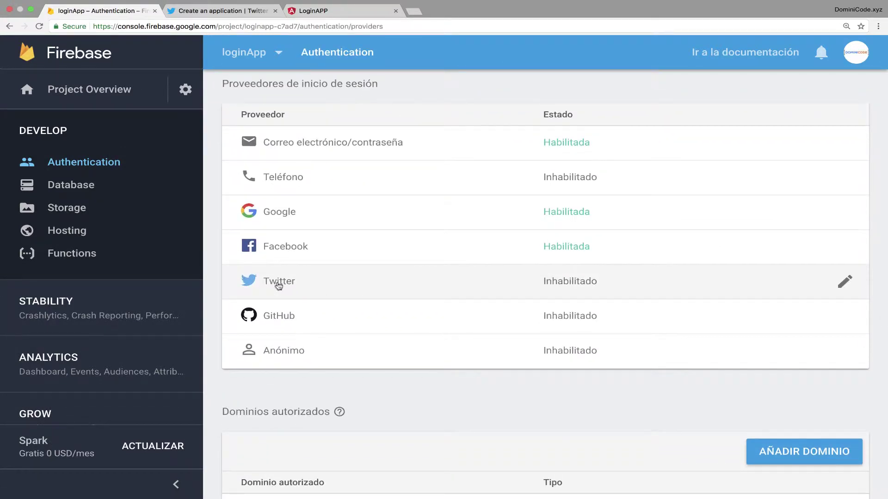
click(306, 283)
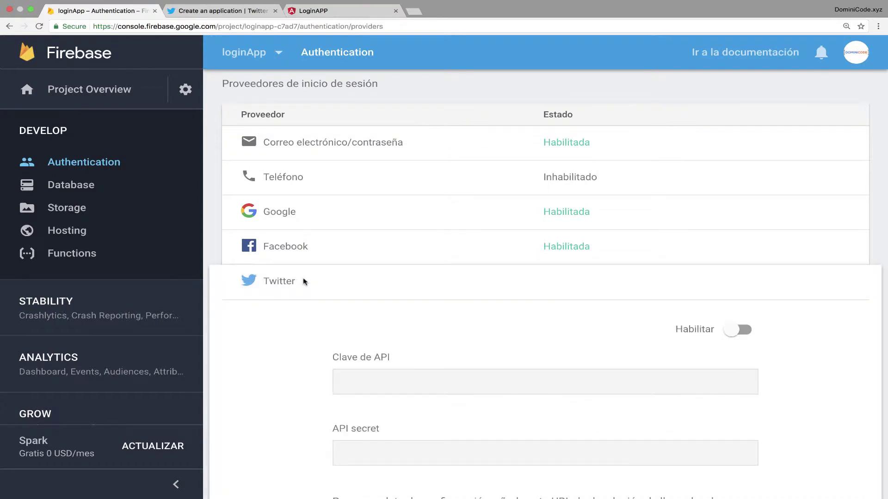
click(743, 330)
scroll(632, 302, down, 5)
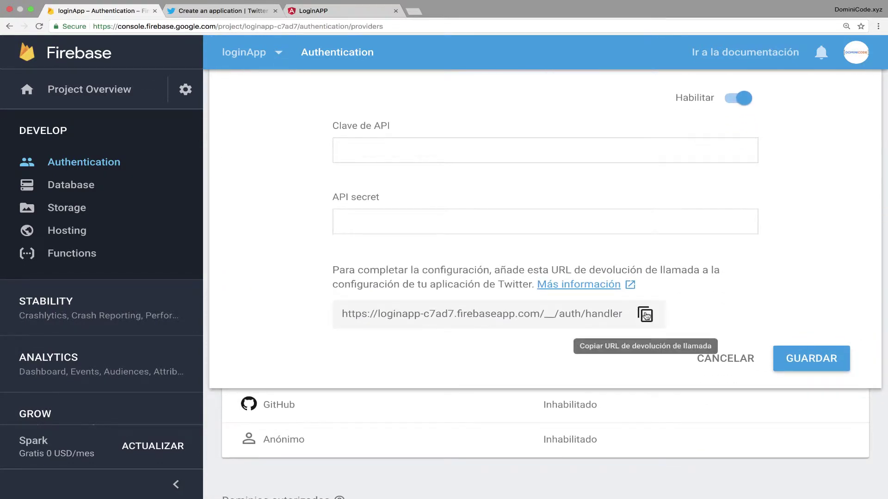
click(646, 314)
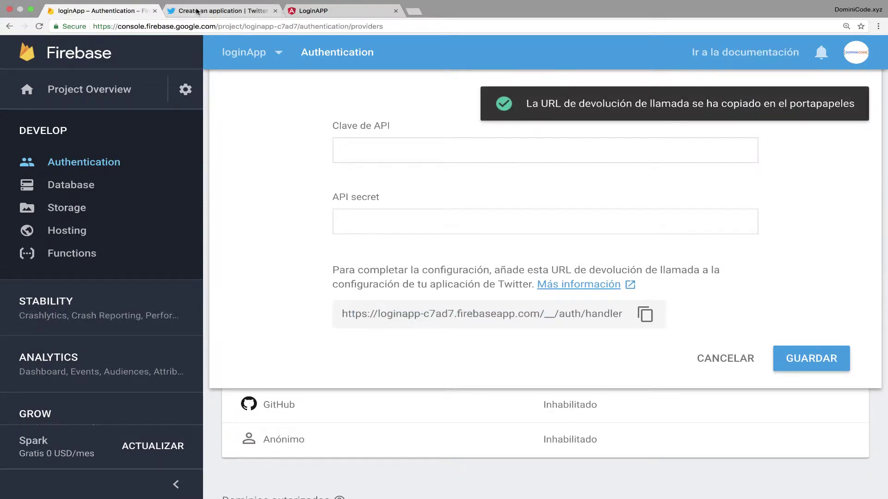
click(222, 10)
scroll(249, 195, down, 2)
key(super+v)
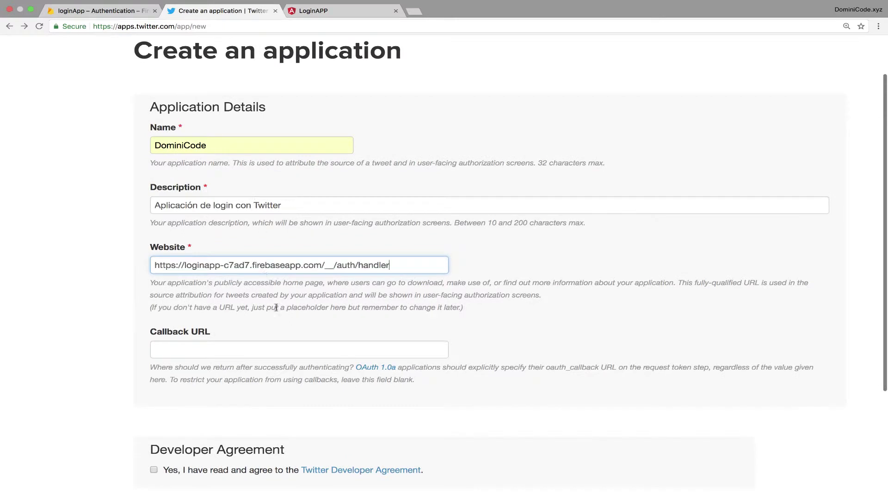
click(279, 344)
key(super+v)
click(266, 284)
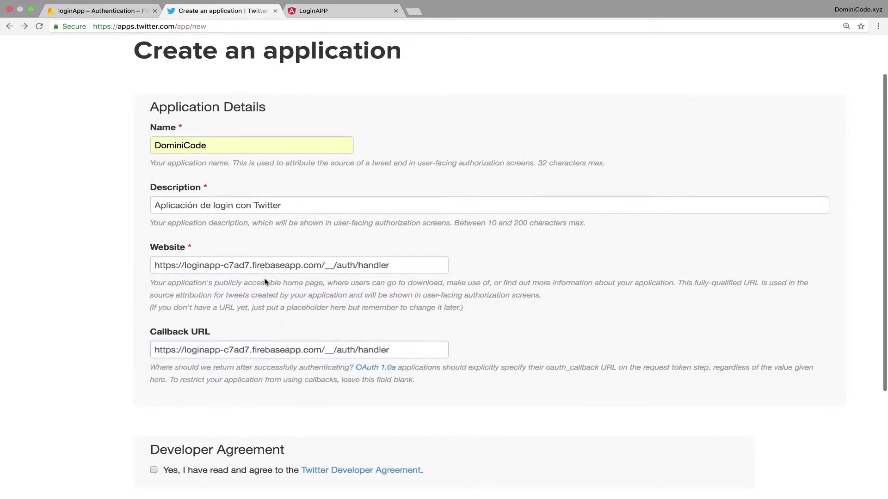
drag(326, 265, 426, 265)
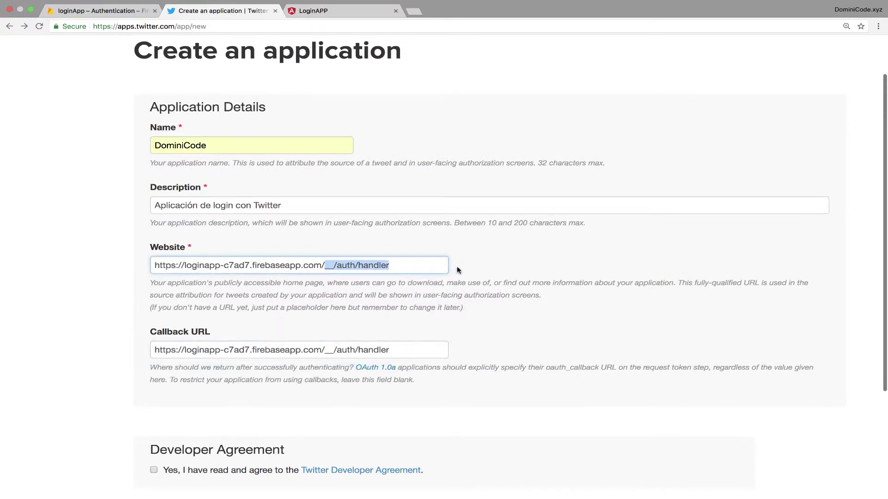
key(BackSpace)
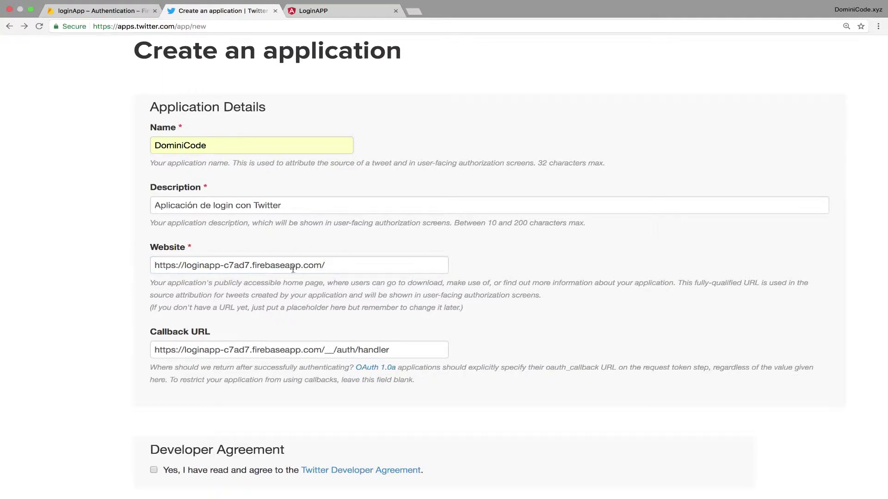
- Accept the Twitter Developer Agreement and create the Twitter application
scroll(277, 264, down, 3)
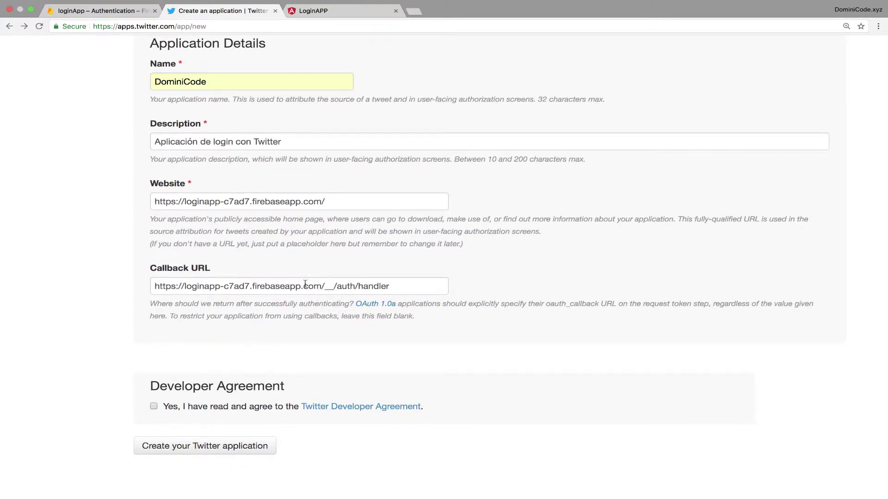
scroll(259, 292, down, 3)
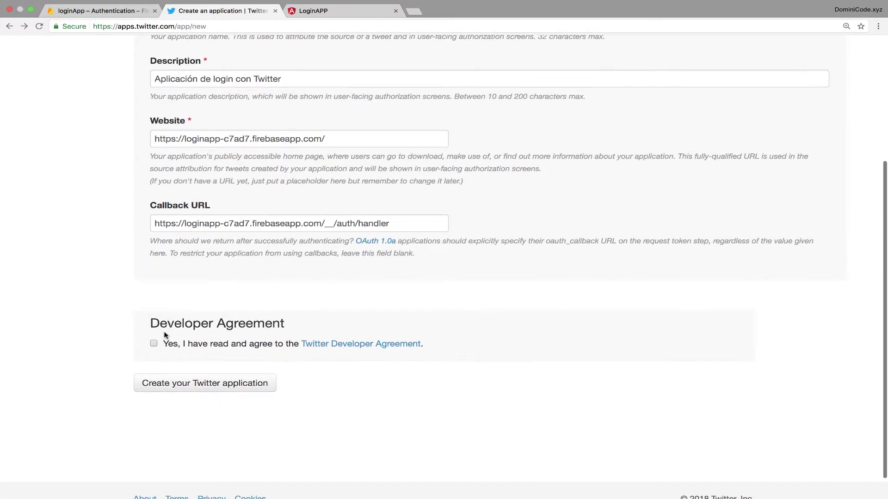
scroll(155, 329, down, 1)
click(153, 325)
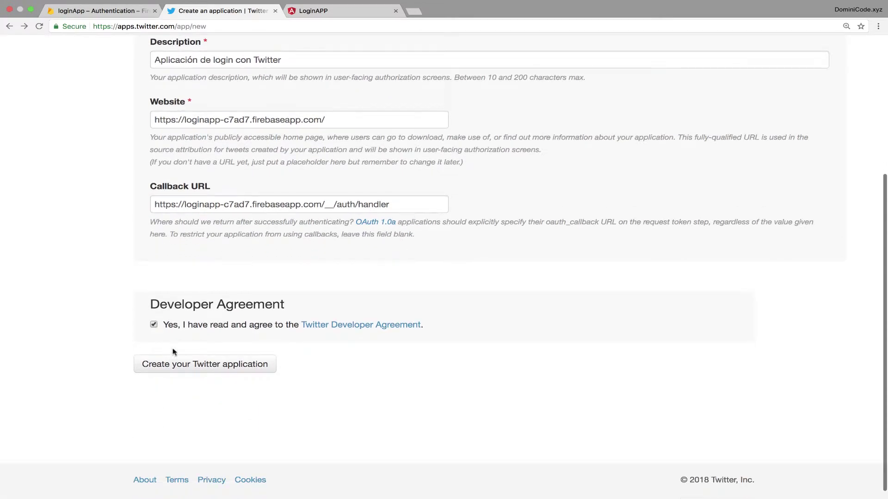
click(174, 363)
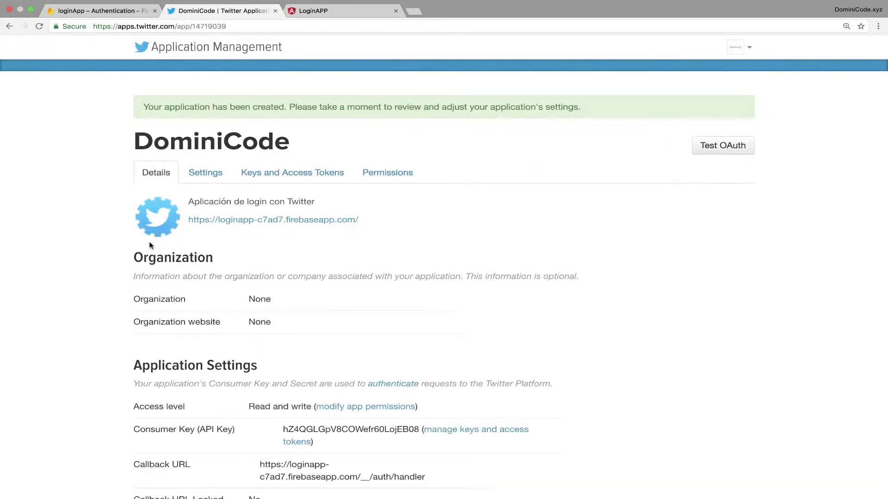
- Review the new DominiCode application's details and open its settings
scroll(149, 246, down, 5)
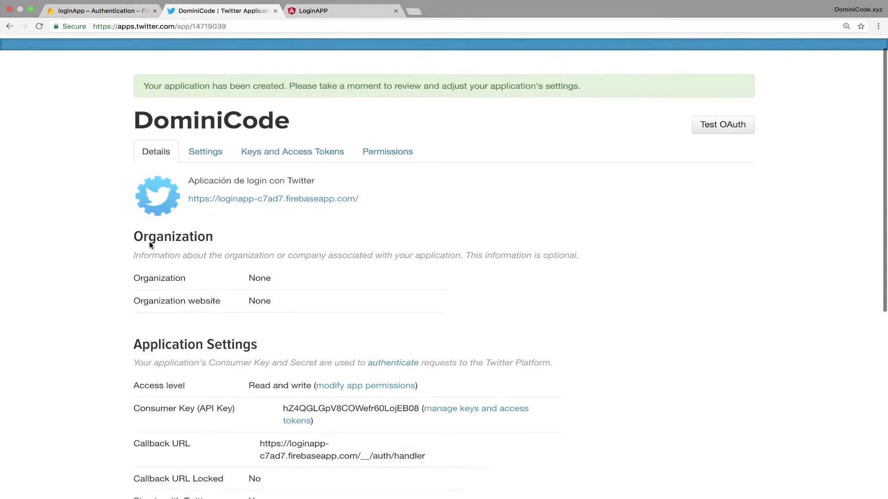
scroll(150, 245, up, 3)
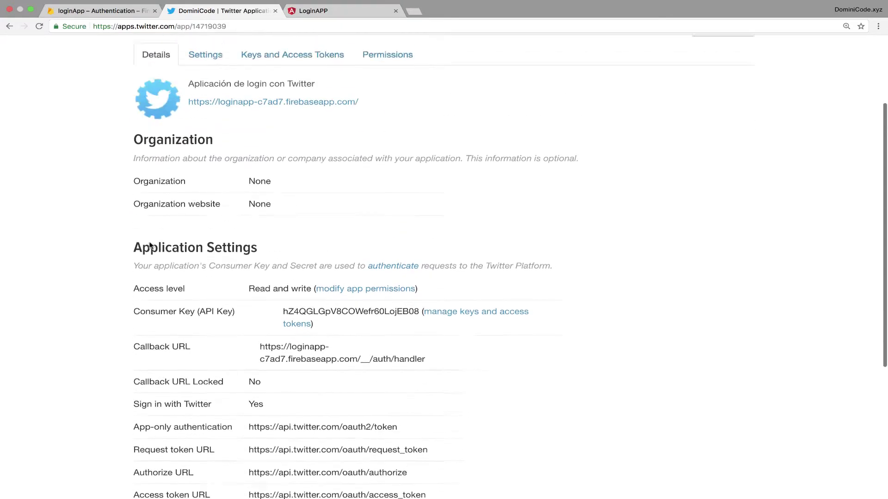
click(205, 82)
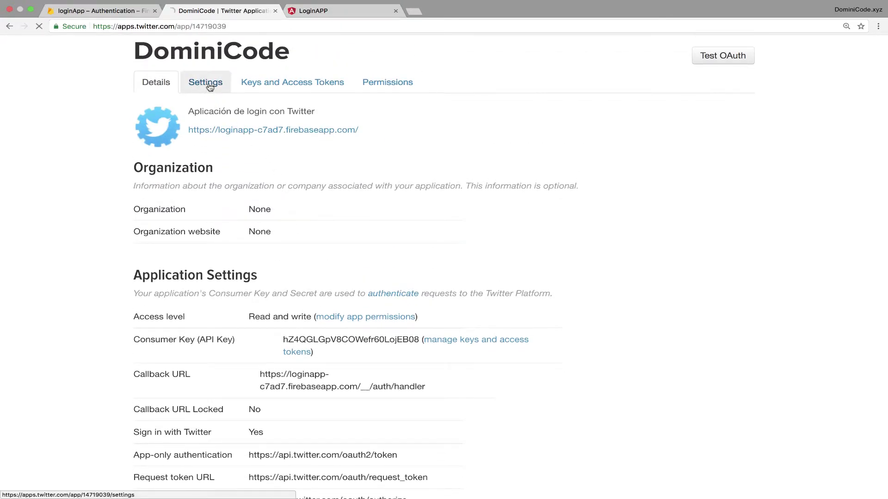
scroll(259, 277, down, 2)
click(263, 323)
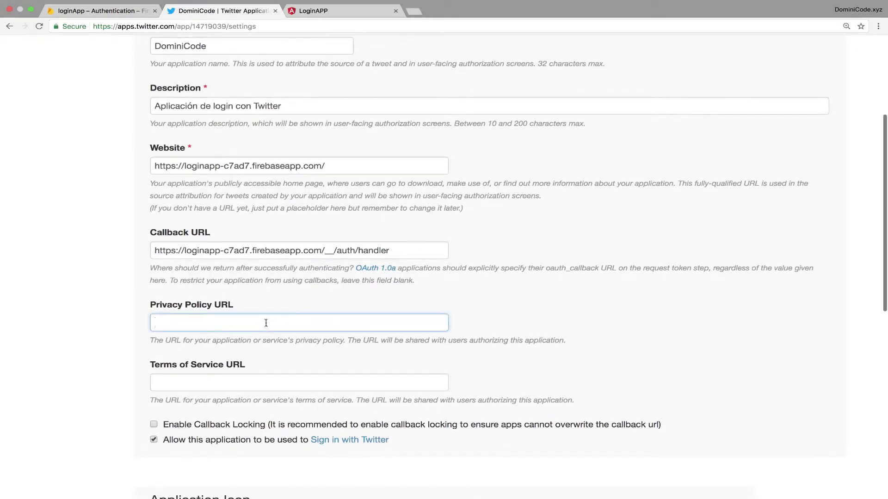
drag(333, 165, 187, 165)
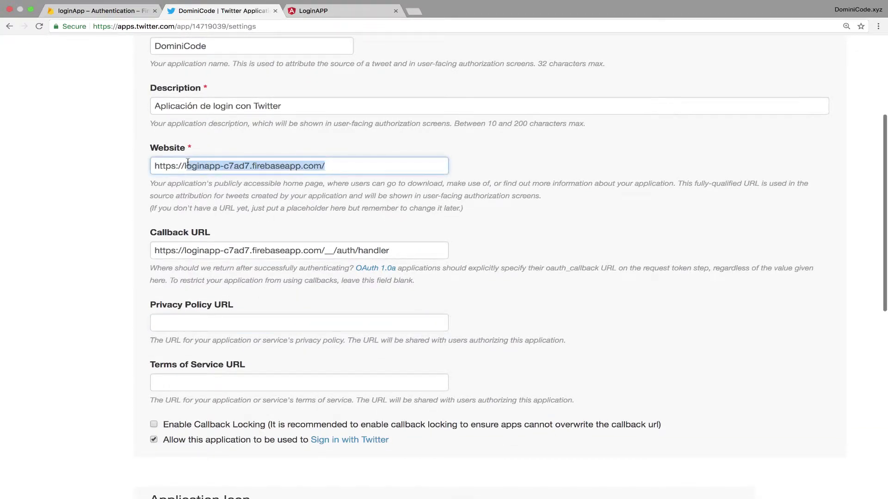
click(217, 318)
text(https://loginapp-c7ad7.firebaseapp.com/__/auth/handler)
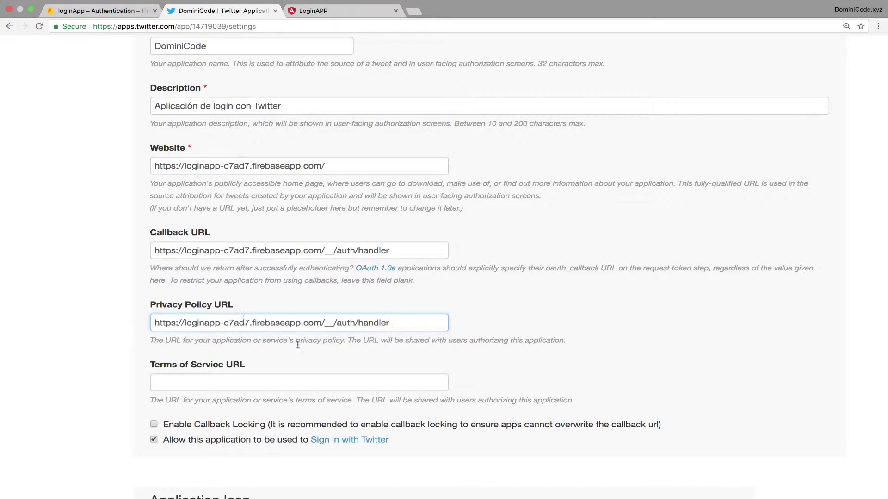
drag(325, 323, 441, 324)
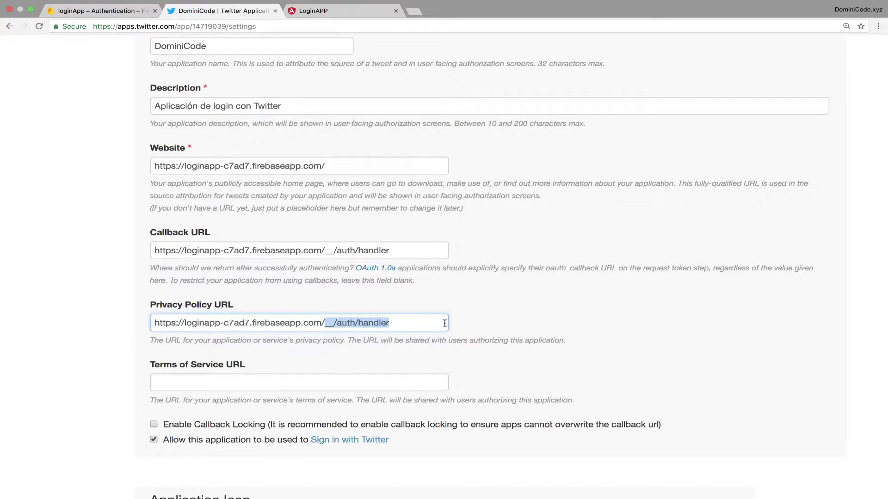
text(polit)
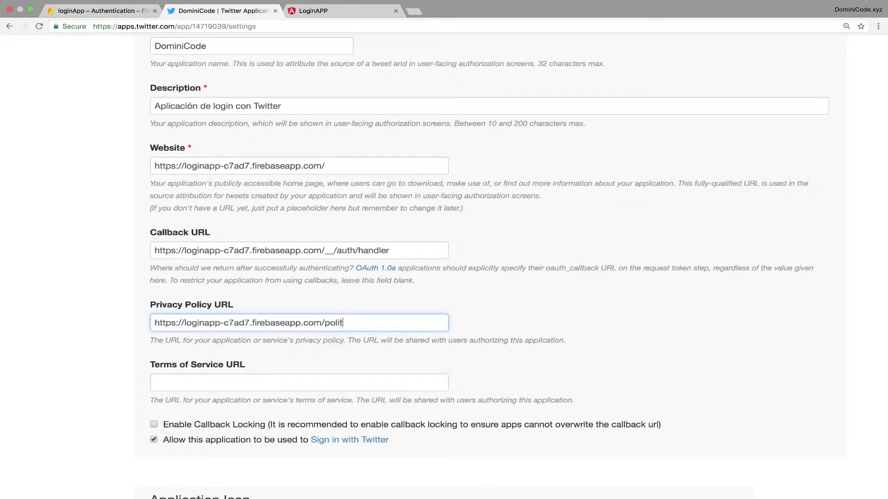
text(ica.html)
text(https://loginapp-c7ad7.firebaseapp.com/__/auth/handler)
drag(328, 384, 451, 389)
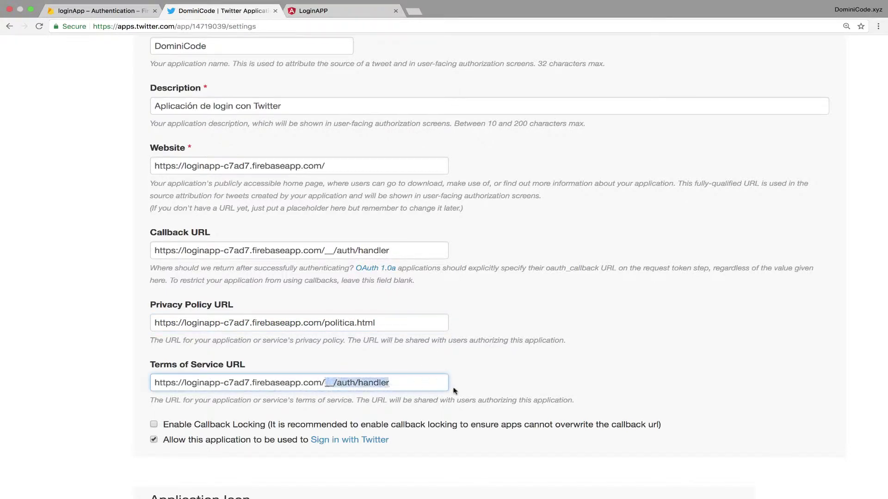
text(term.)
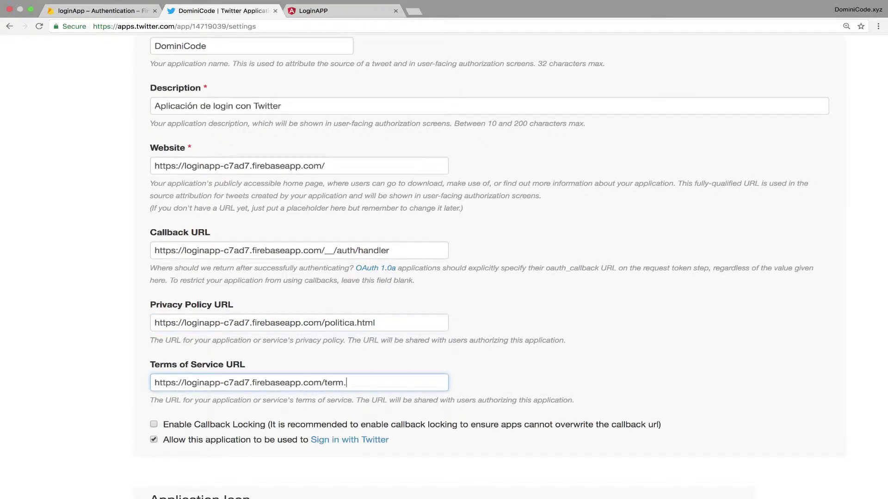
text(html)
- Set the organization name to DominiCode, leave the organization website empty, and save the application settings
scroll(499, 389, down, 5)
scroll(192, 175, up, 1)
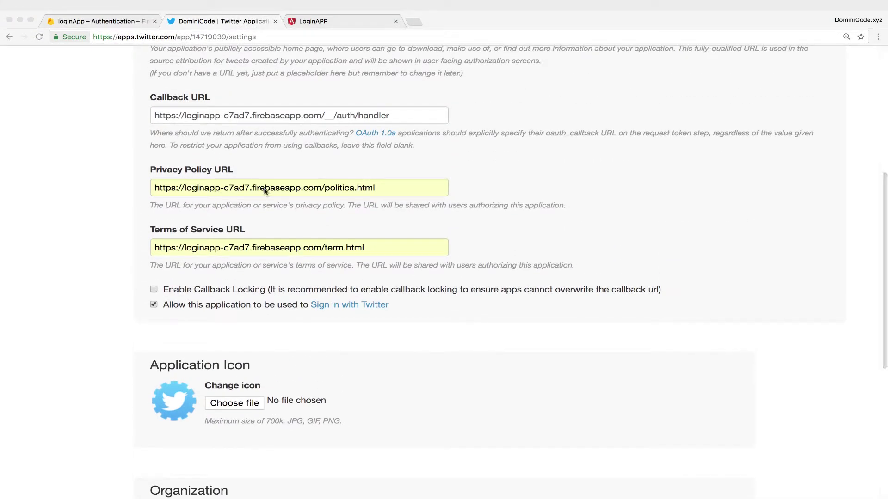
scroll(410, 195, down, 5)
scroll(264, 228, down, 1)
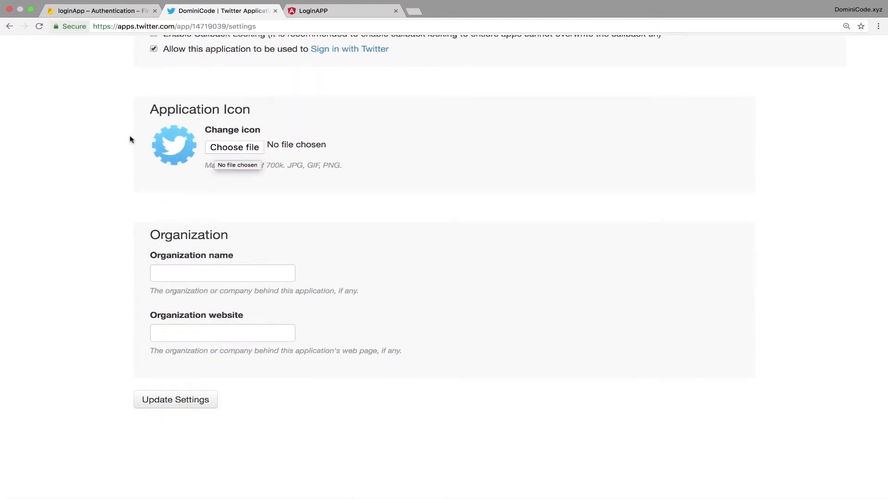
scroll(217, 273, down, 1)
click(208, 279)
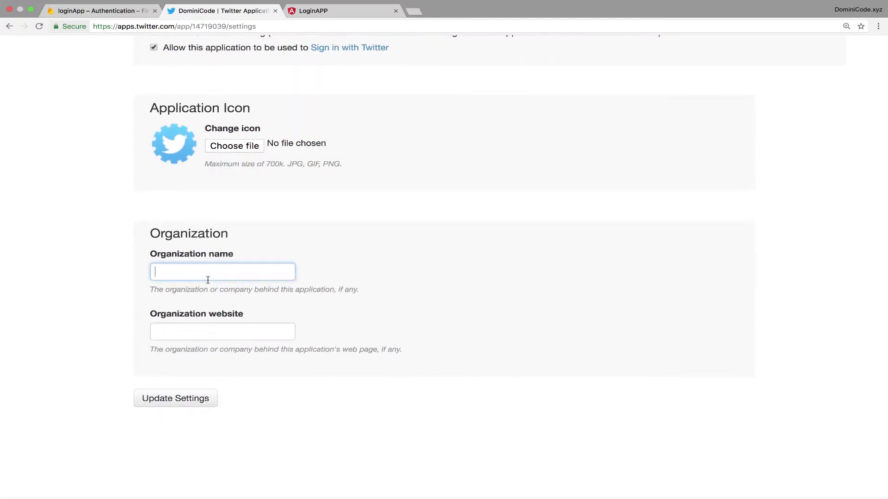
text(Do)
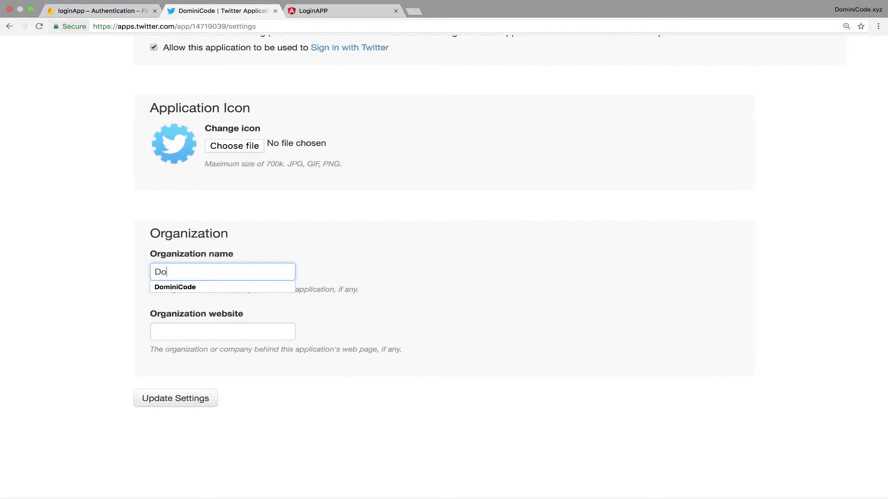
key(Down)
key(Tab)
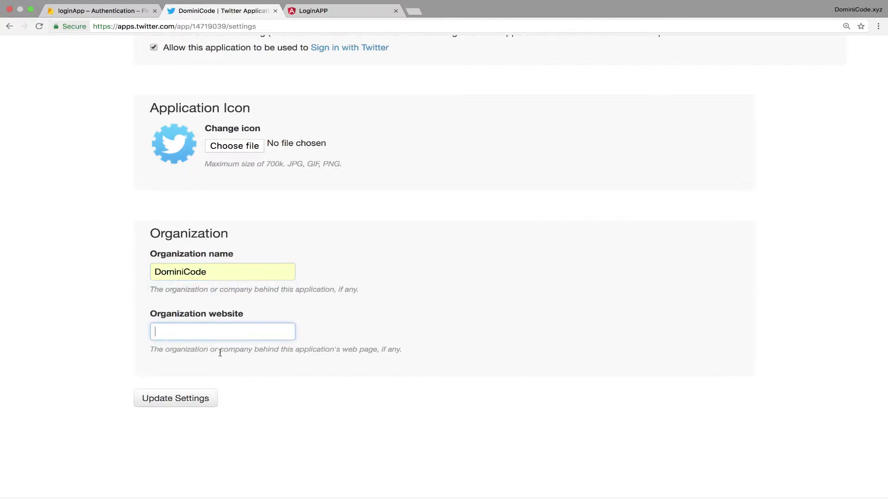
click(170, 401)
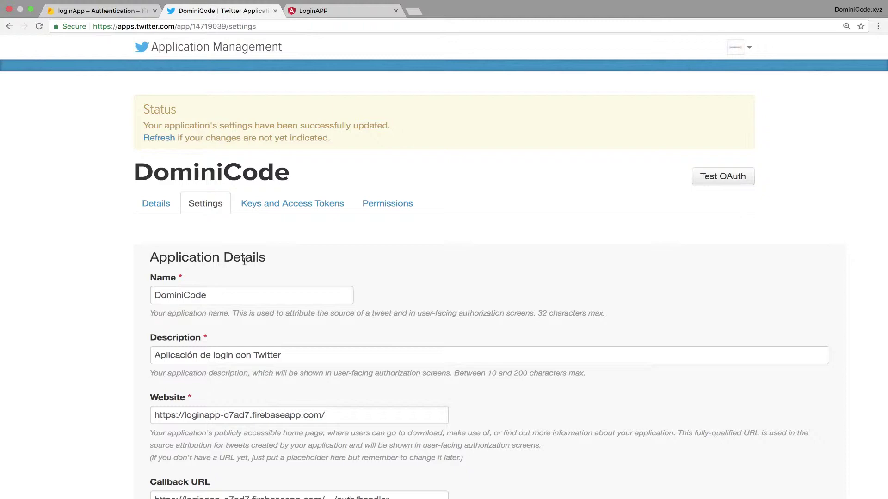
- Copy the Twitter application's consumer key from its keys and access tokens and paste it as the API key in Firebase's Twitter provider settings
scroll(244, 261, down, 6)
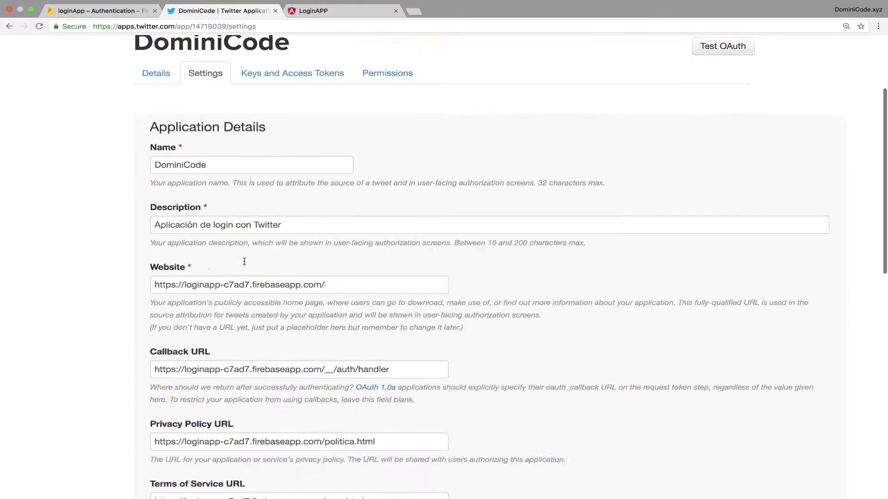
scroll(244, 262, up, 6)
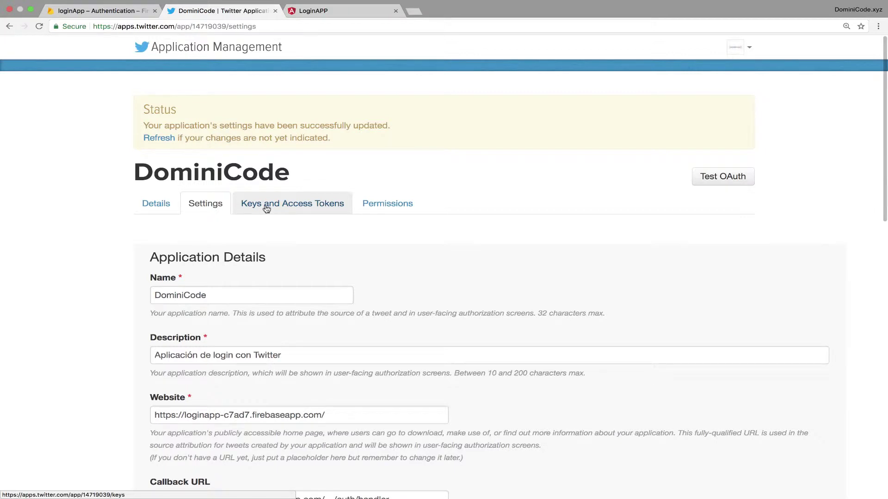
click(299, 207)
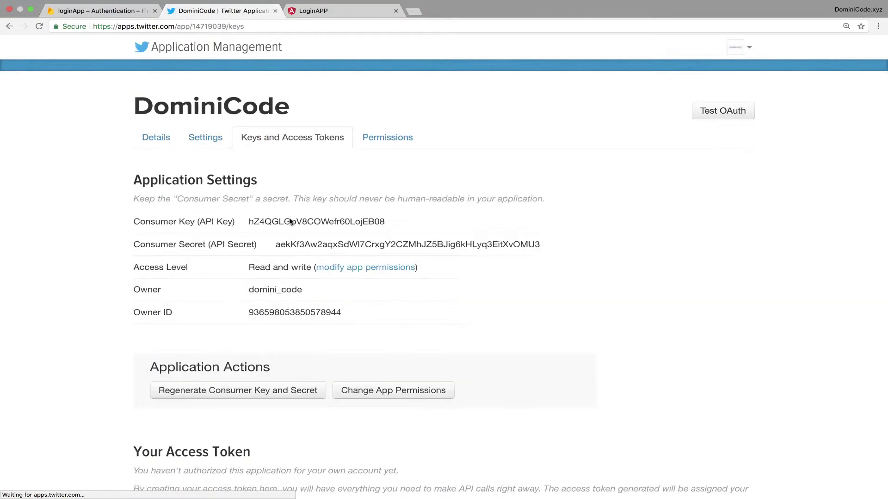
scroll(288, 227, down, 1)
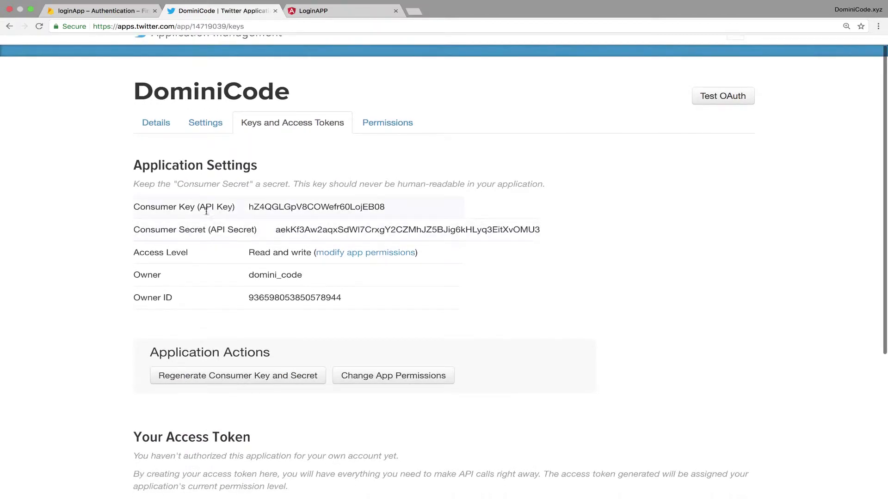
drag(182, 206, 256, 230)
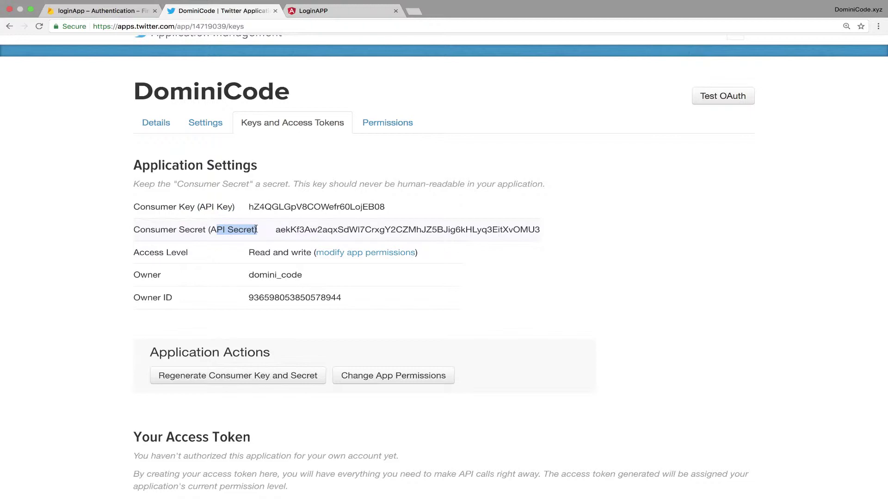
double_click(331, 207)
key(super+c)
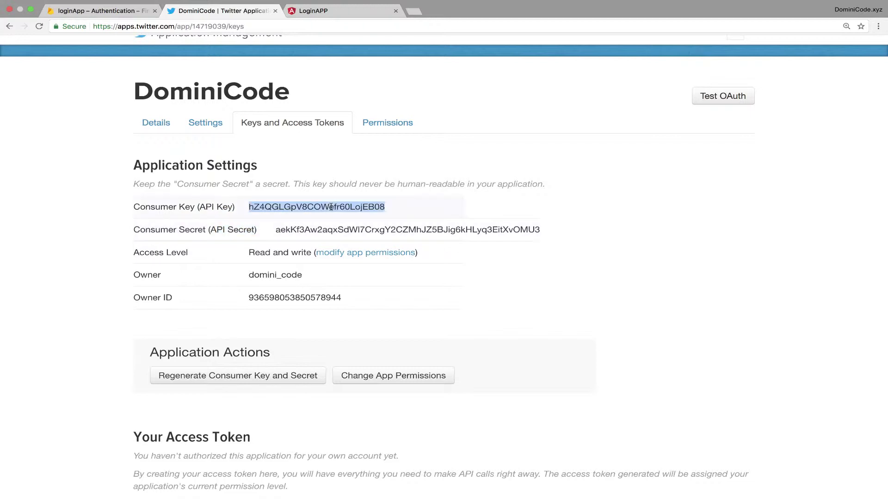
click(61, 11)
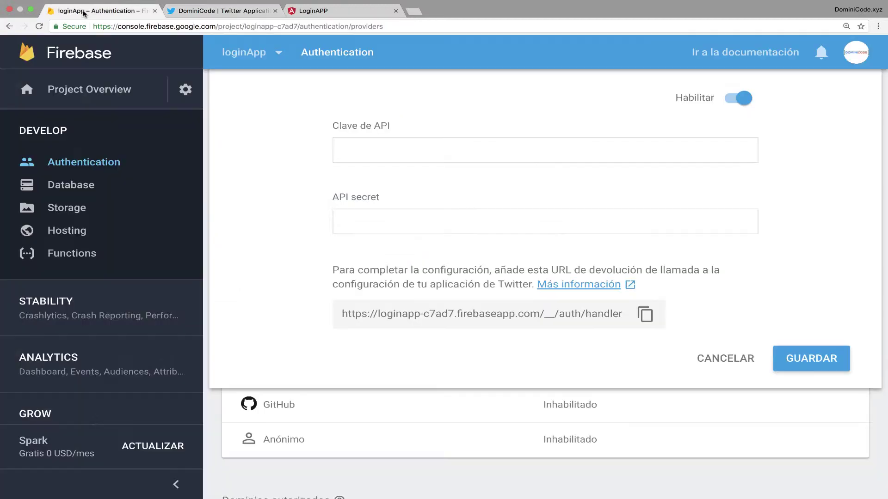
click(375, 144)
key(super+v)
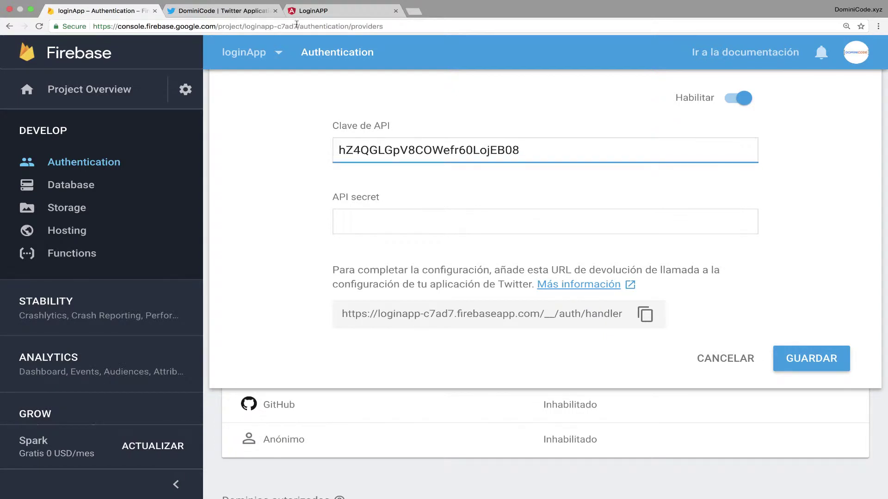
- Copy the consumer secret from the Twitter application and paste it as the API secret in Firebase's Twitter provider settings
click(228, 11)
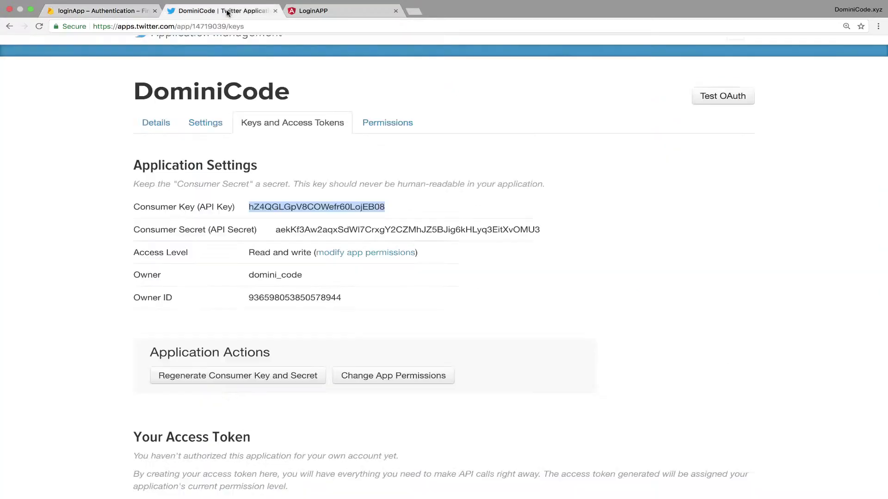
double_click(373, 229)
key(super+c)
click(104, 11)
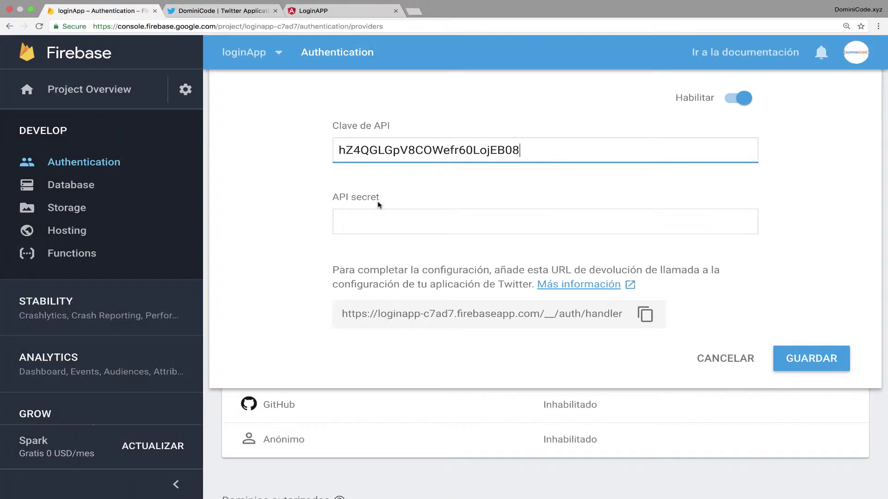
click(394, 222)
key(super+v)
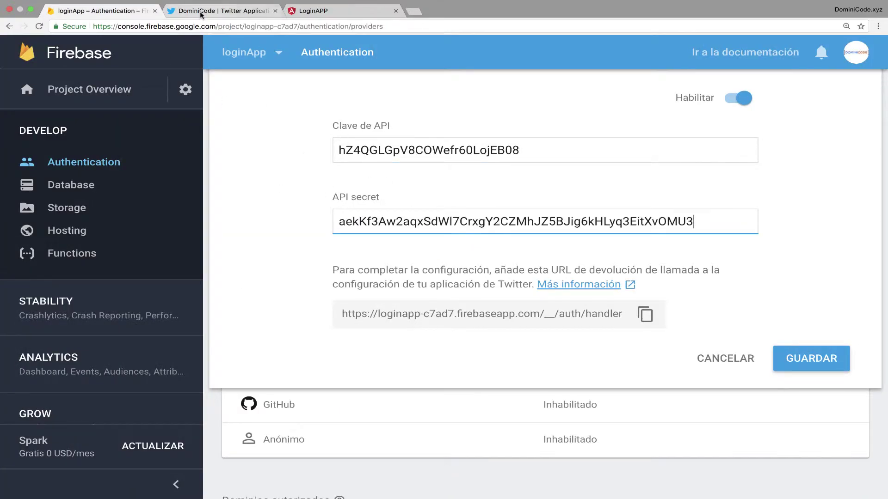
- Look over the Twitter application's keys and token actions, and save the Twitter provider configuration in Firebase
click(184, 11)
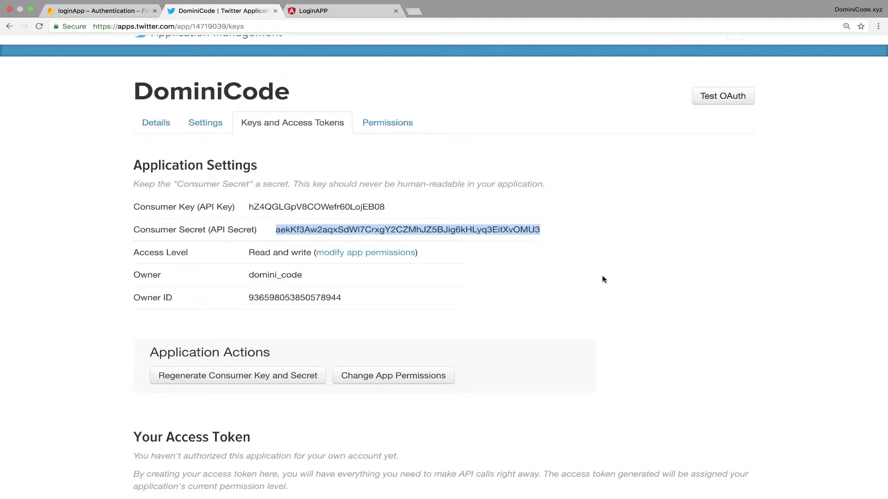
scroll(481, 291, down, 2)
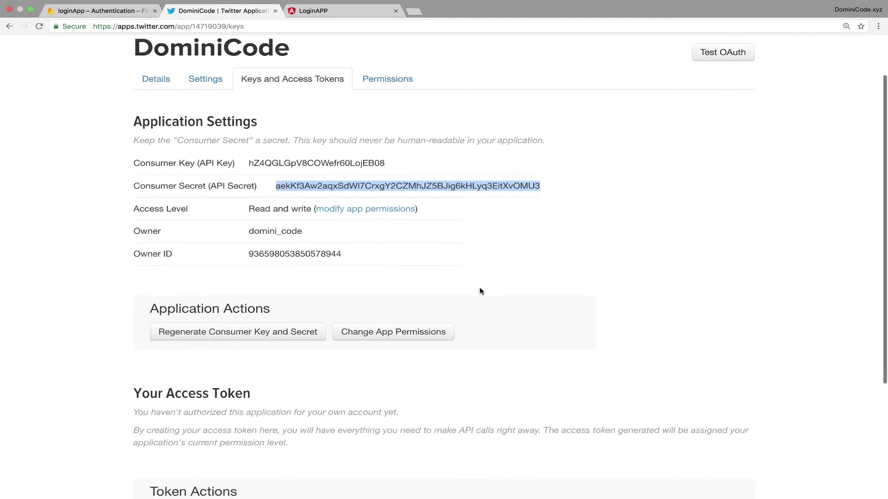
scroll(415, 256, down, 5)
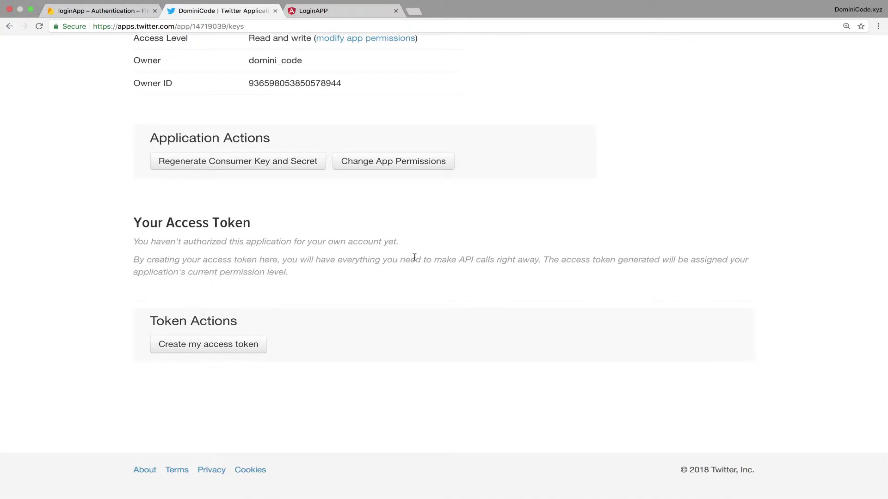
scroll(414, 257, up, 2)
scroll(414, 259, up, 5)
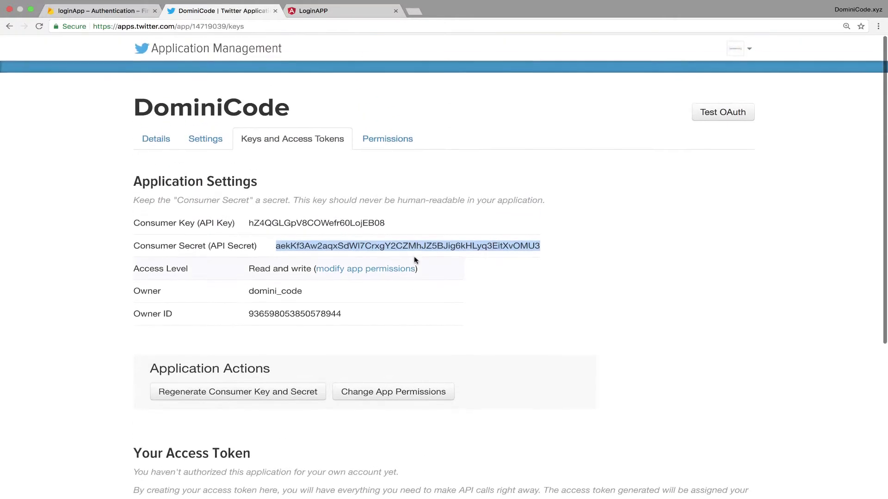
click(123, 14)
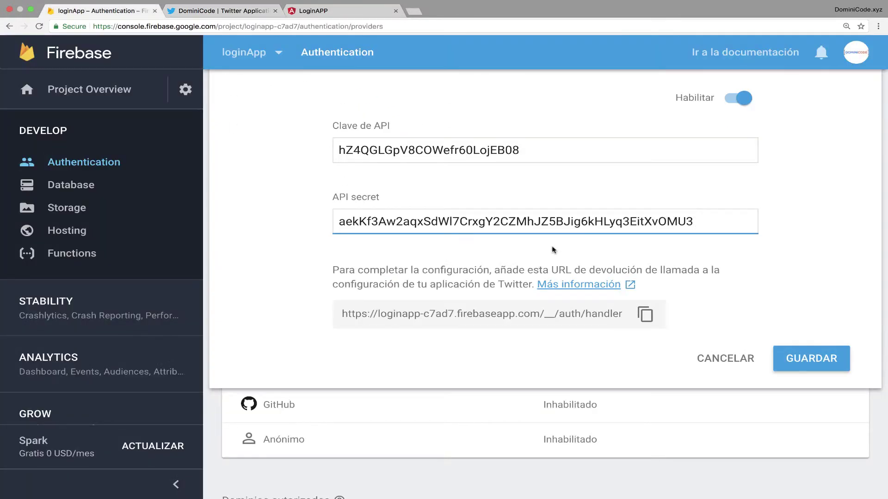
click(818, 364)
scroll(654, 319, up, 7)
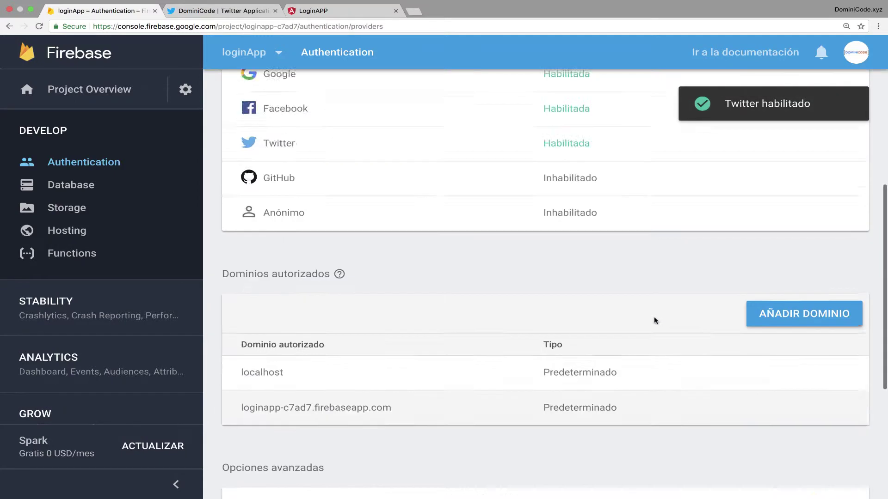
scroll(654, 321, down, 5)
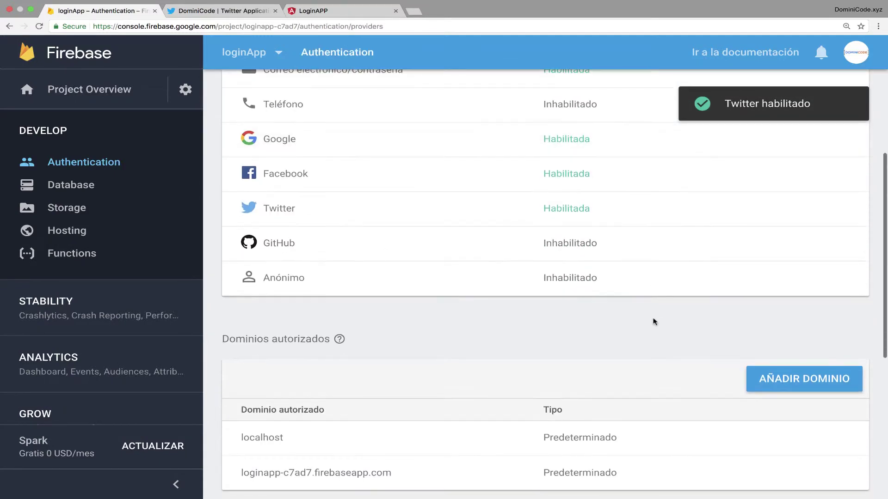
- In the Twitter application's permissions, enable requesting email addresses from users and save the settings
click(222, 11)
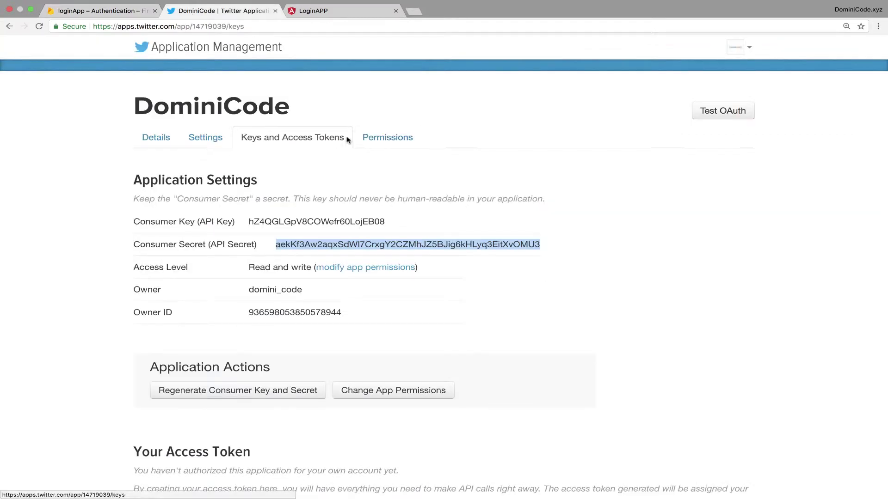
click(387, 138)
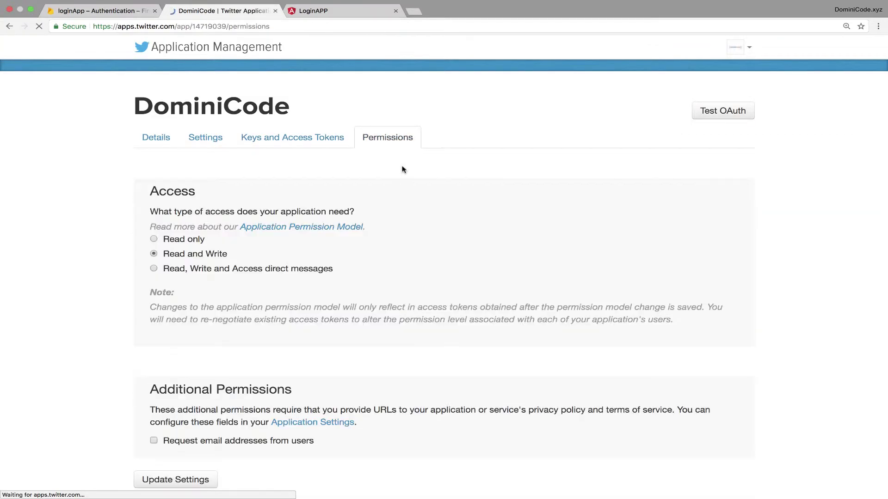
scroll(374, 178, down, 3)
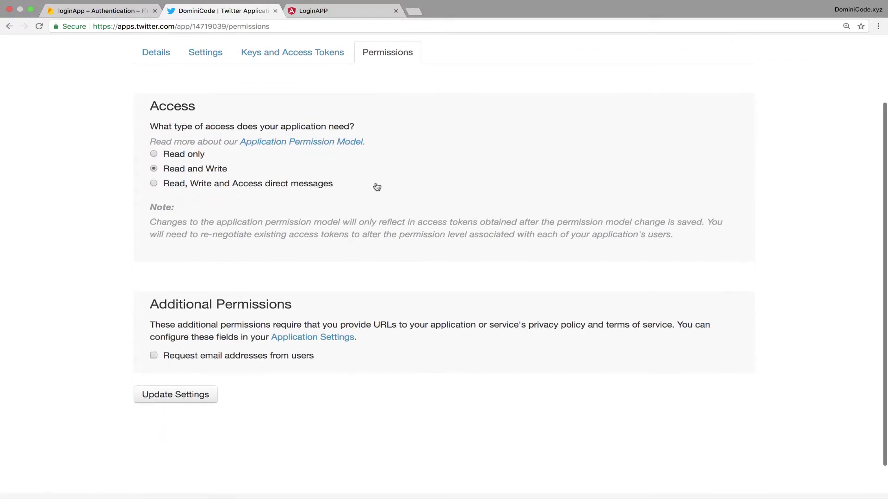
scroll(156, 358, up, 1)
click(154, 358)
click(193, 402)
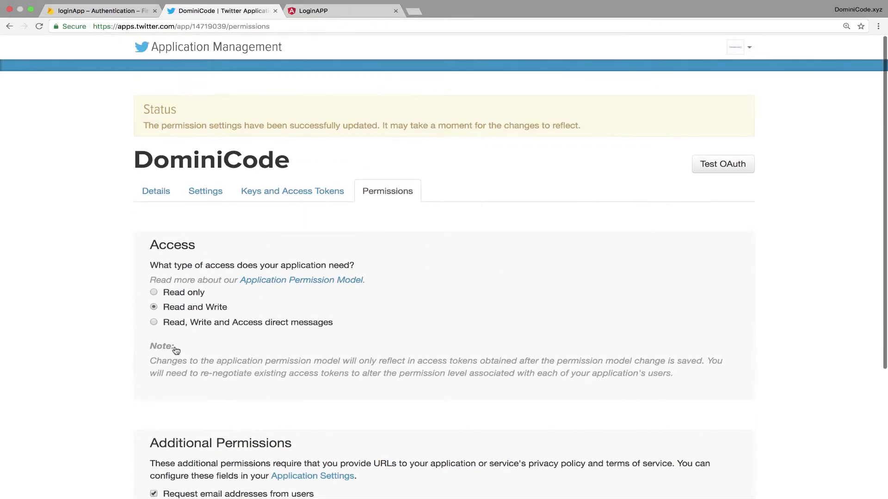
scroll(175, 351, down, 4)
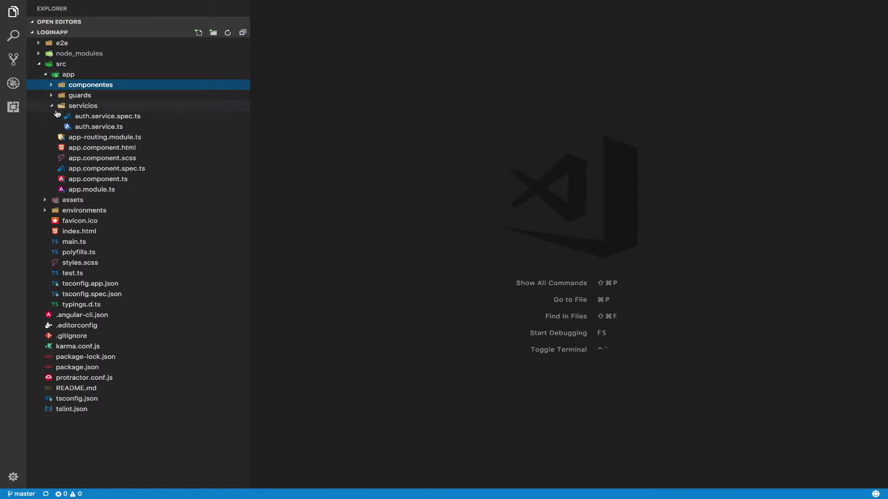
- Switch to Visual Studio Code, open auth.service.ts from the servicios folder, and hide the file explorer
click(78, 107)
click(78, 107)
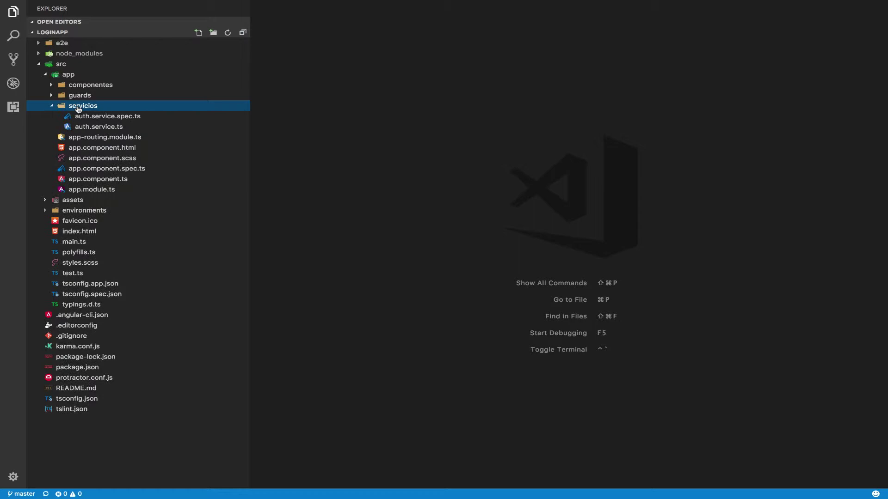
click(98, 127)
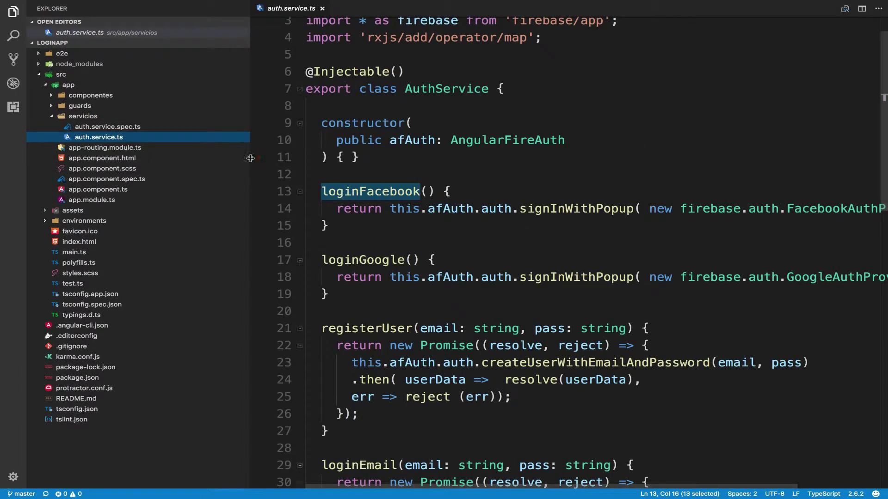
key(super+b)
- Add an empty loginTwitter () method above loginFacebook() in the AuthService class
click(148, 174)
key(Return)
key(Return)
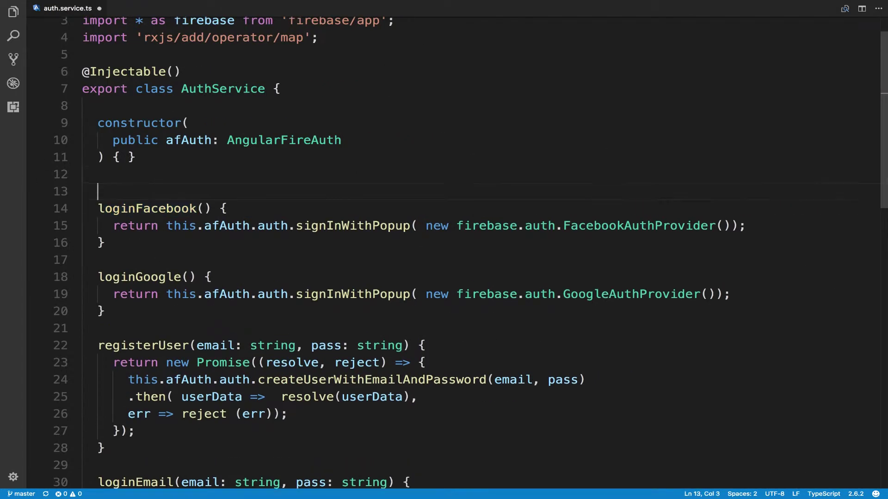
click(162, 180)
drag(134, 326, 68, 219)
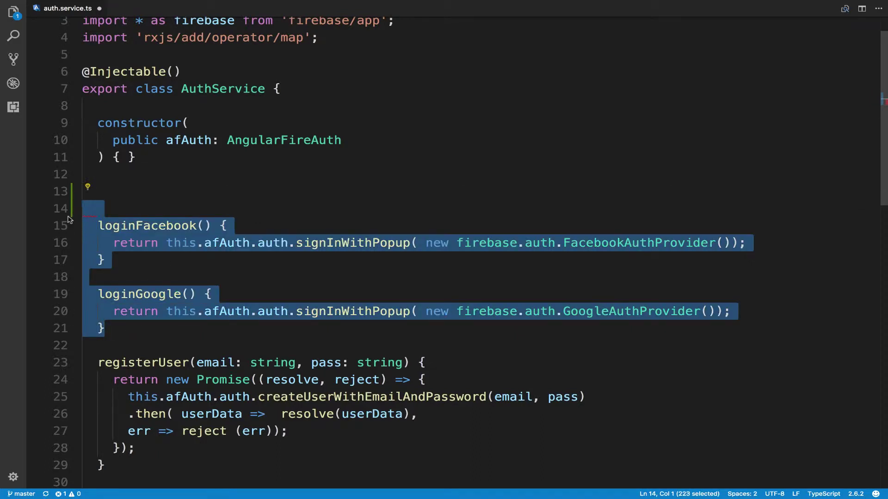
click(119, 193)
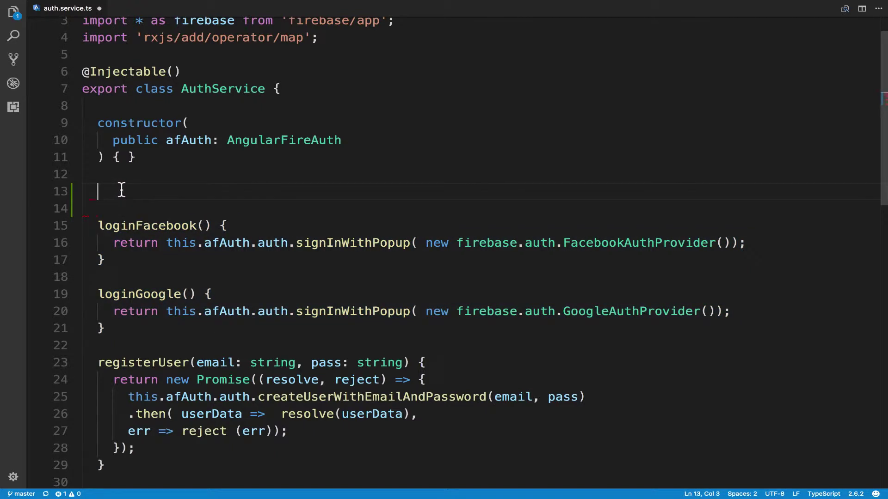
text(loginTwitter (){)
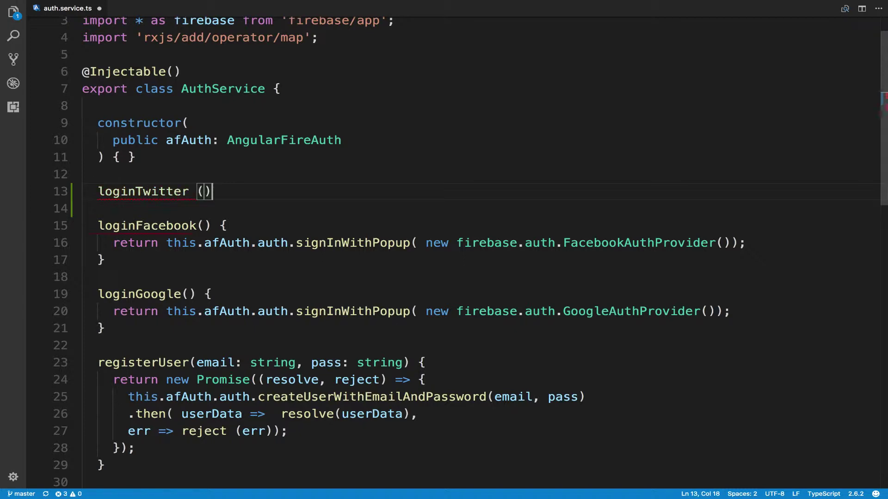
key(Return)
- In the loginTwitter body, write a return statement calling this.afAuth.auth.signInWithPopup()
text(re)
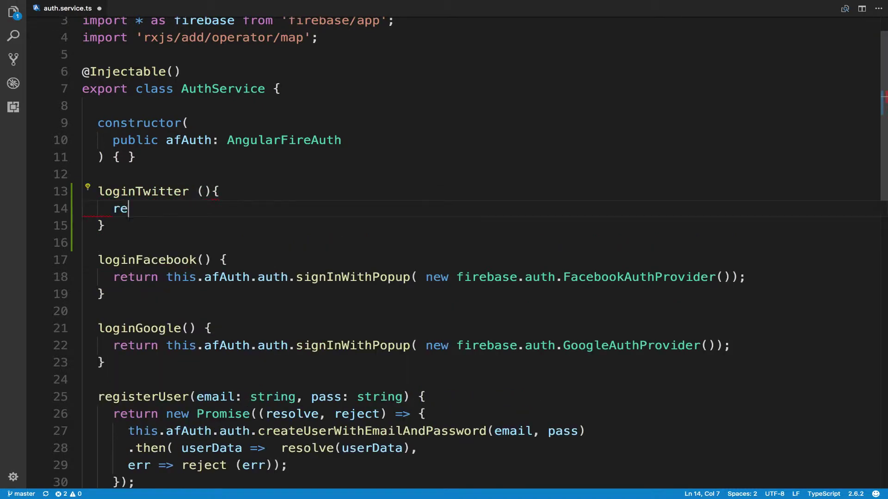
text(trun)
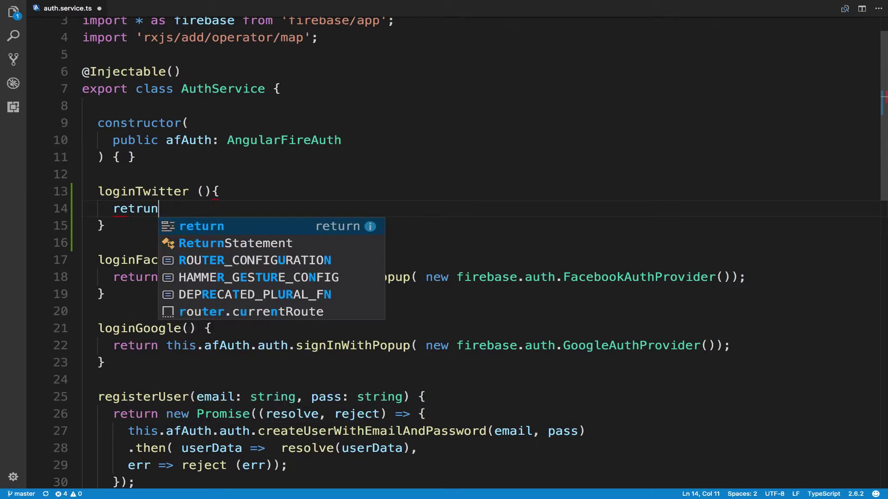
key(Tab)
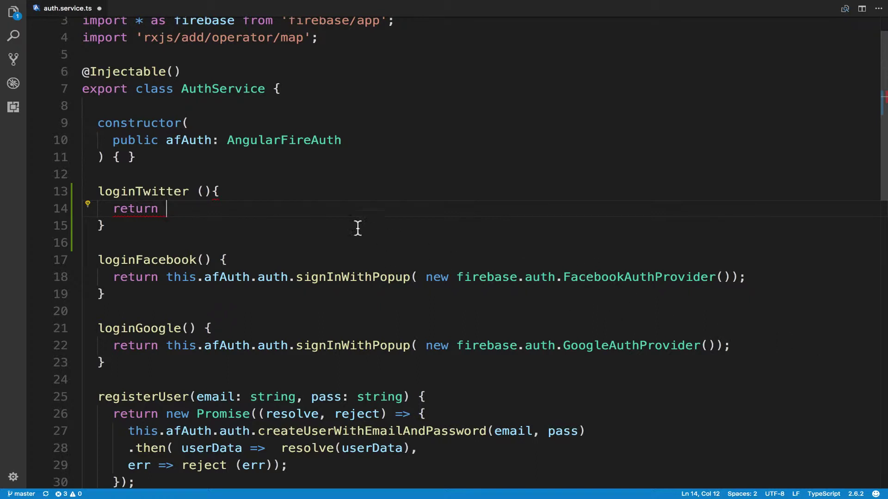
text(this.)
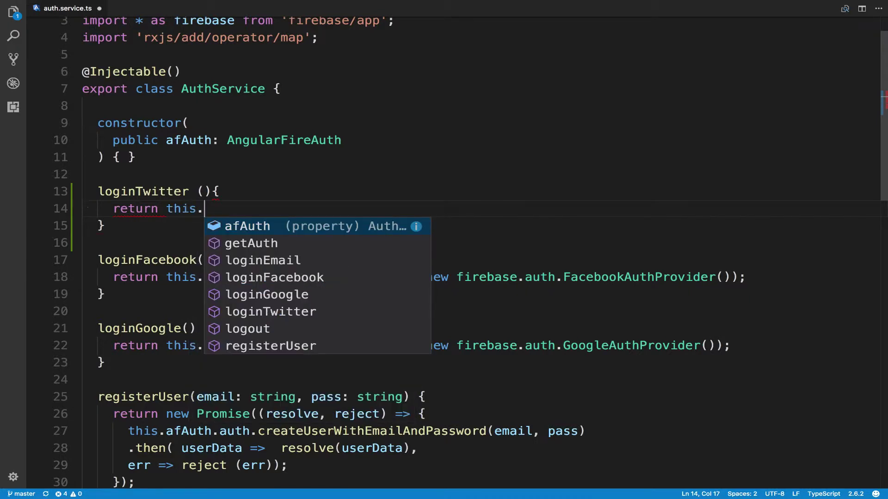
key(Return)
text(.au)
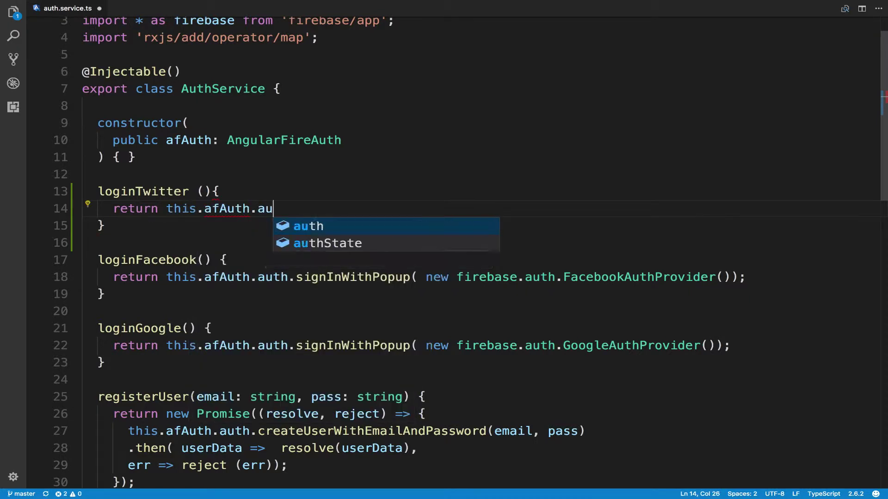
key(Return)
text(.si)
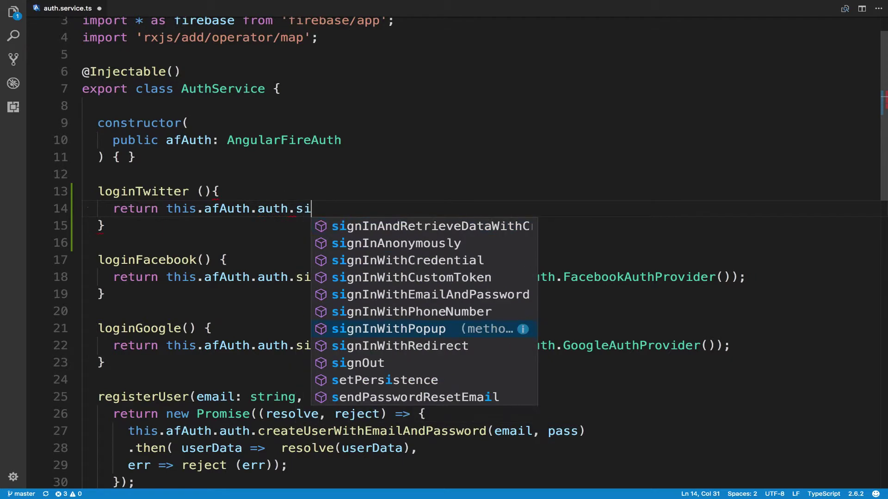
key(Return)
text(( )
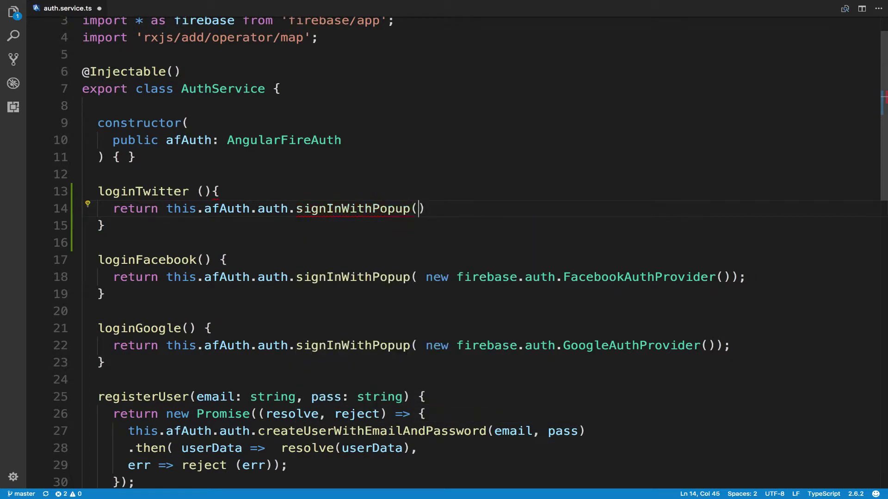
- Pass new firebase.auth.TwitterAuthProvider as the argument of loginTwitter's signInWithPopup call
text(new fi)
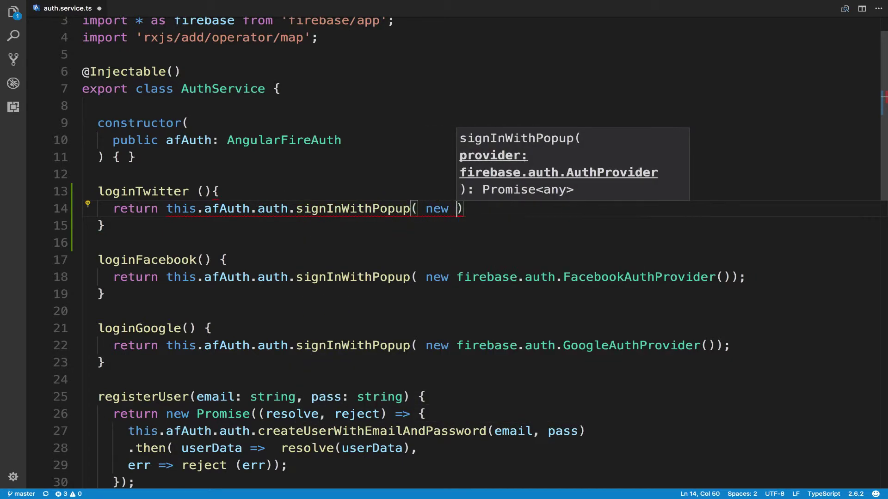
text(rebase)
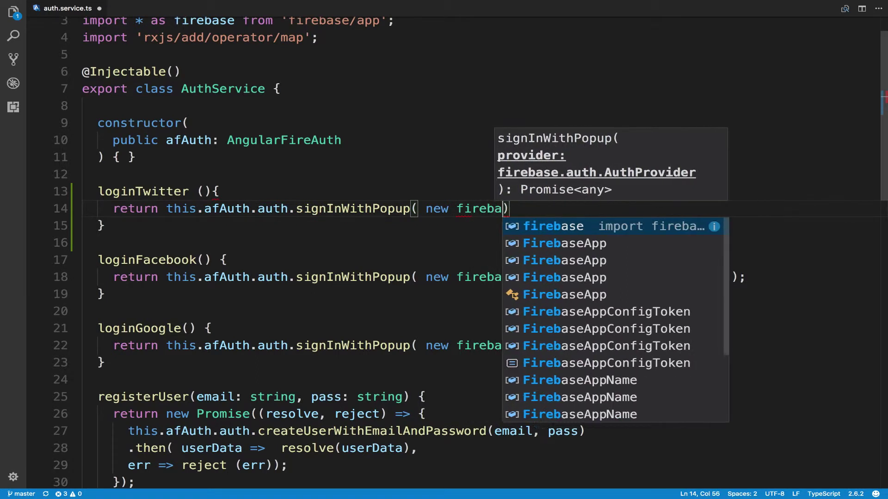
text(.auth.)
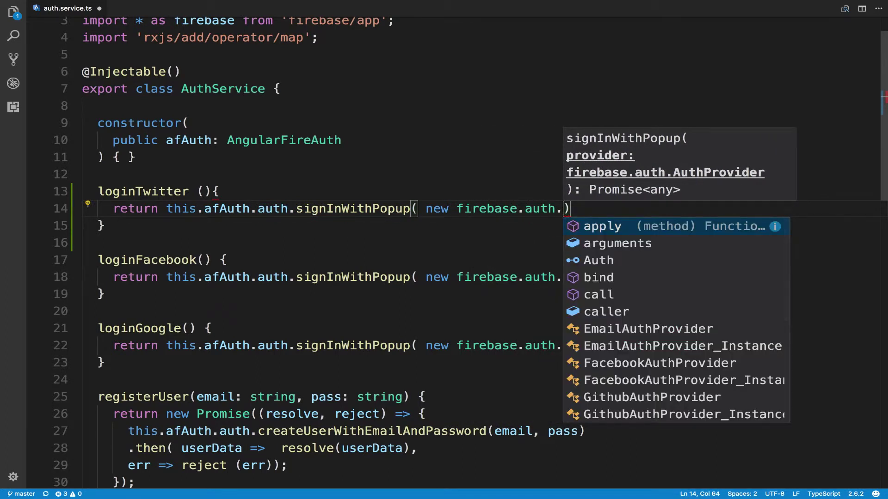
text(T)
key(Tab)
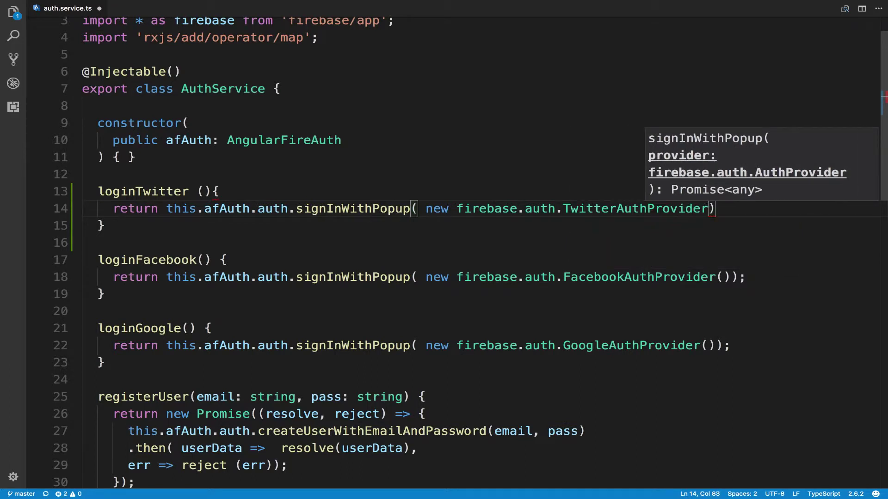